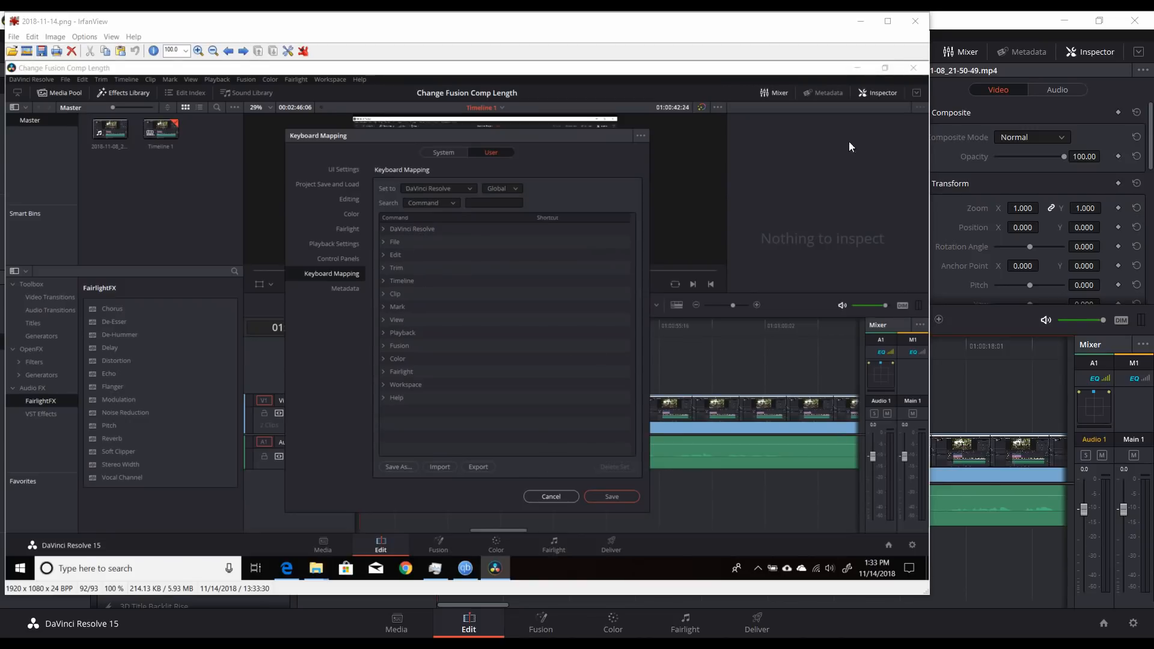
- Put away the keyboard mapping screenshot and its folder window, and look at the User section of the preferences
left_click(915, 21)
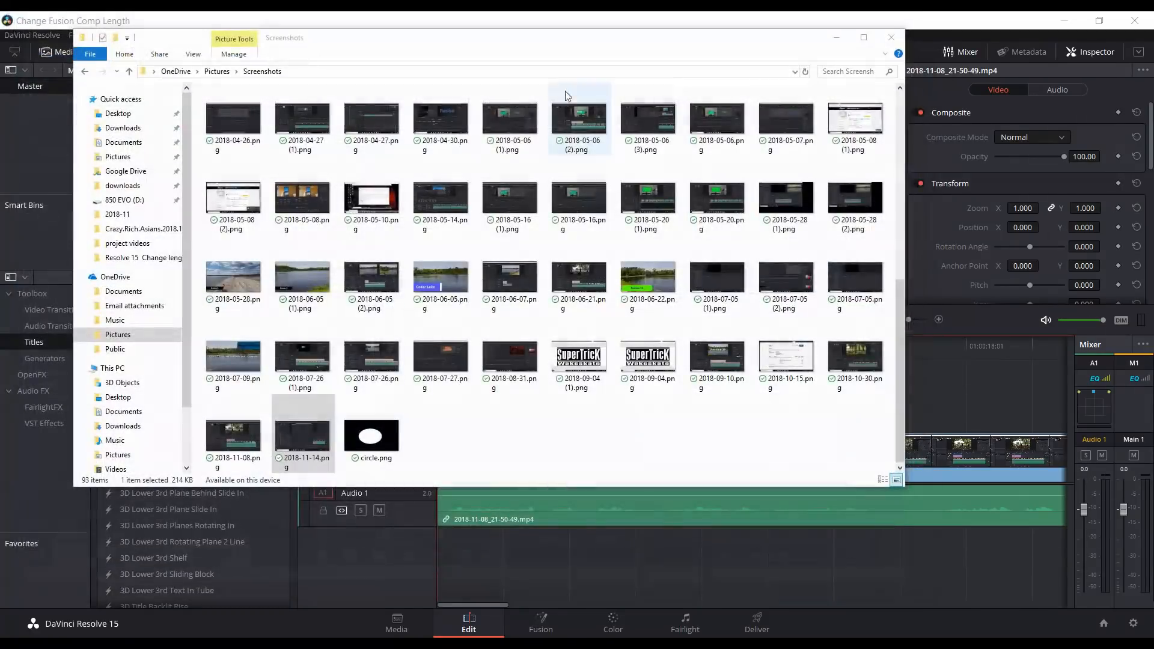
left_click(836, 37)
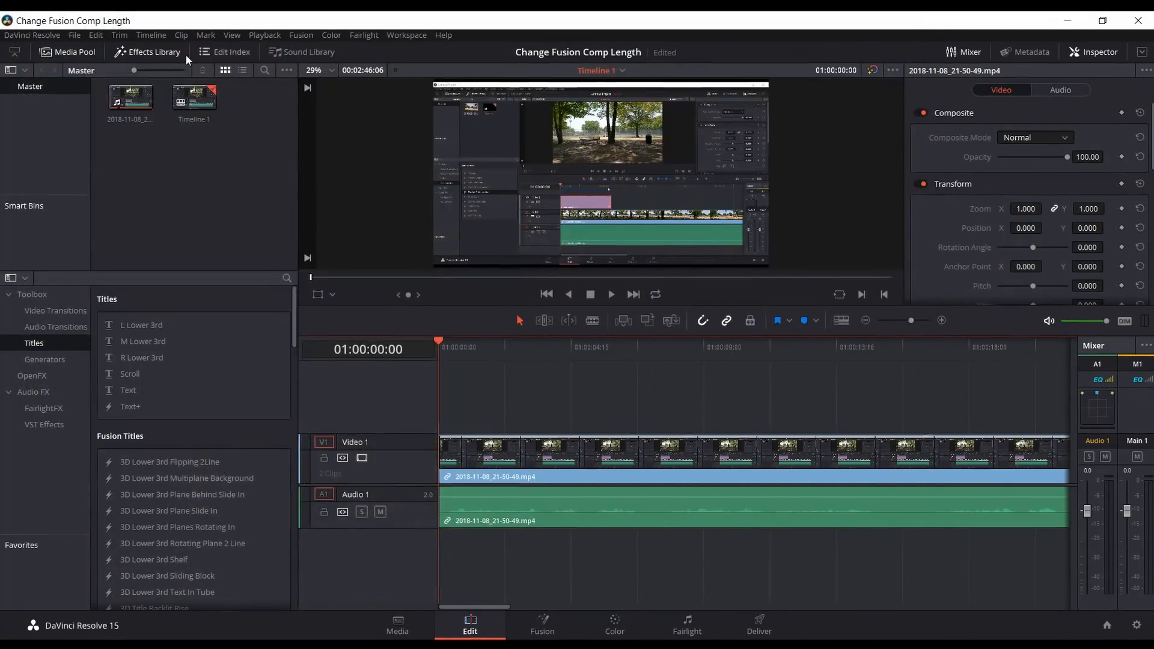
left_click(30, 36)
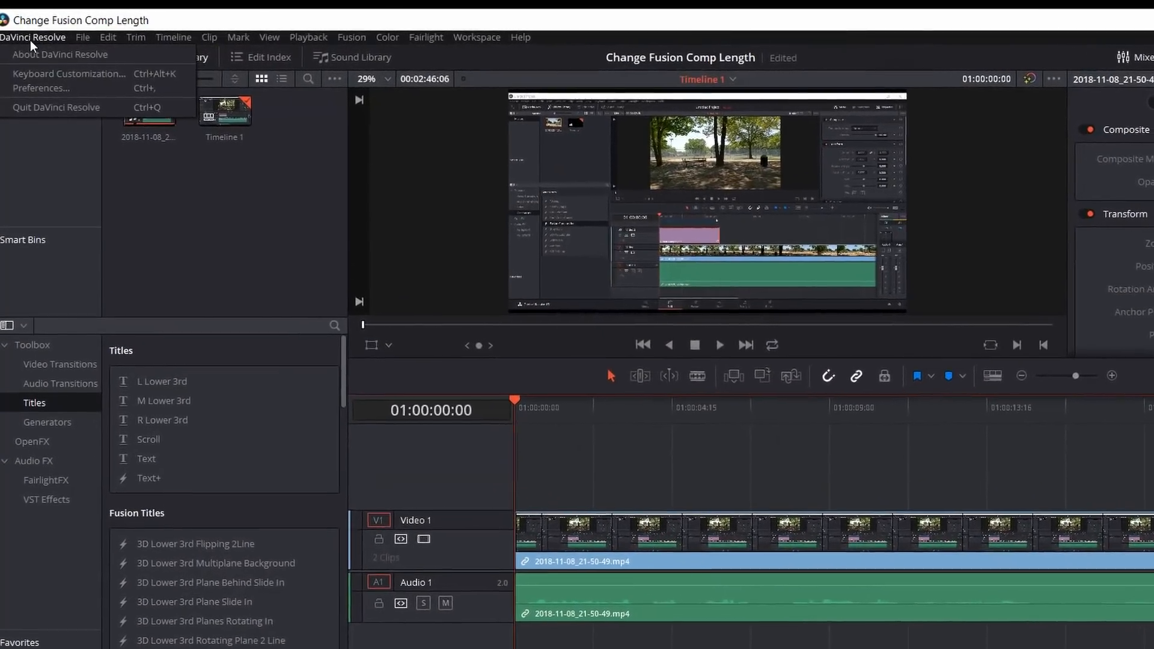
left_click(42, 88)
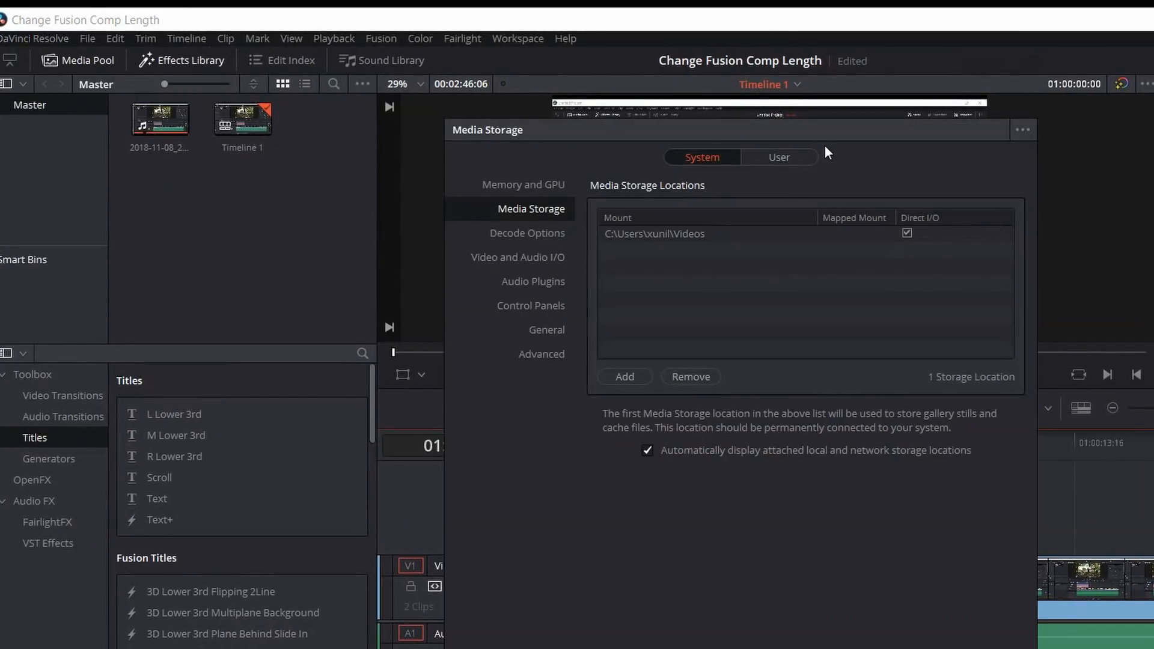
left_click(793, 158)
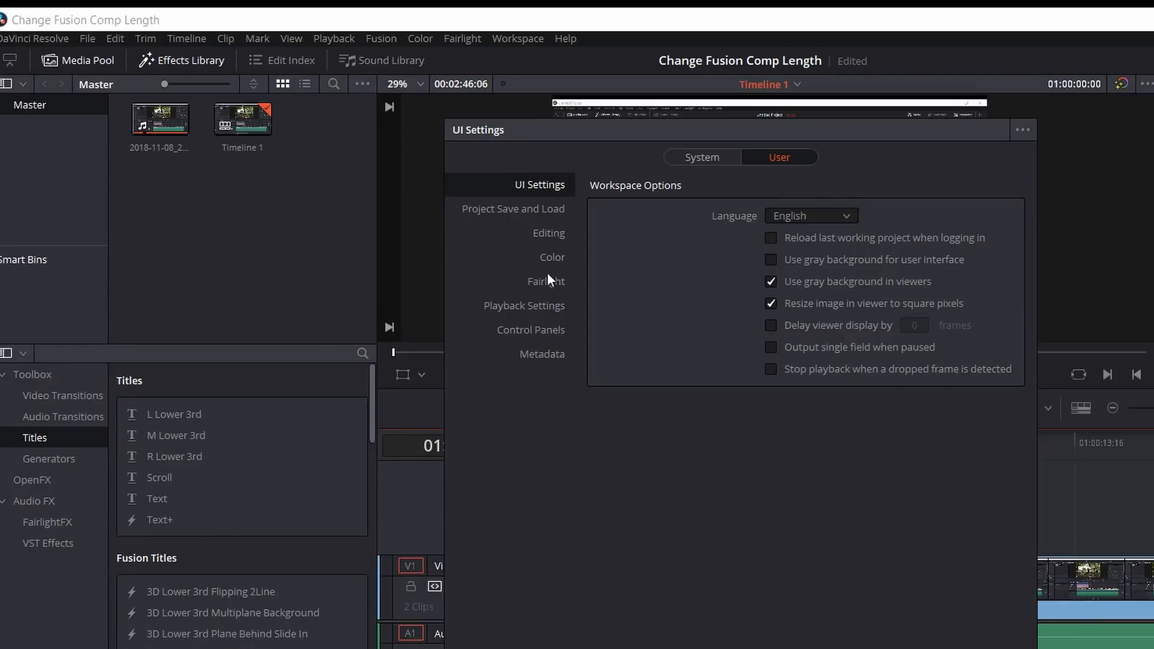
key("Escape")
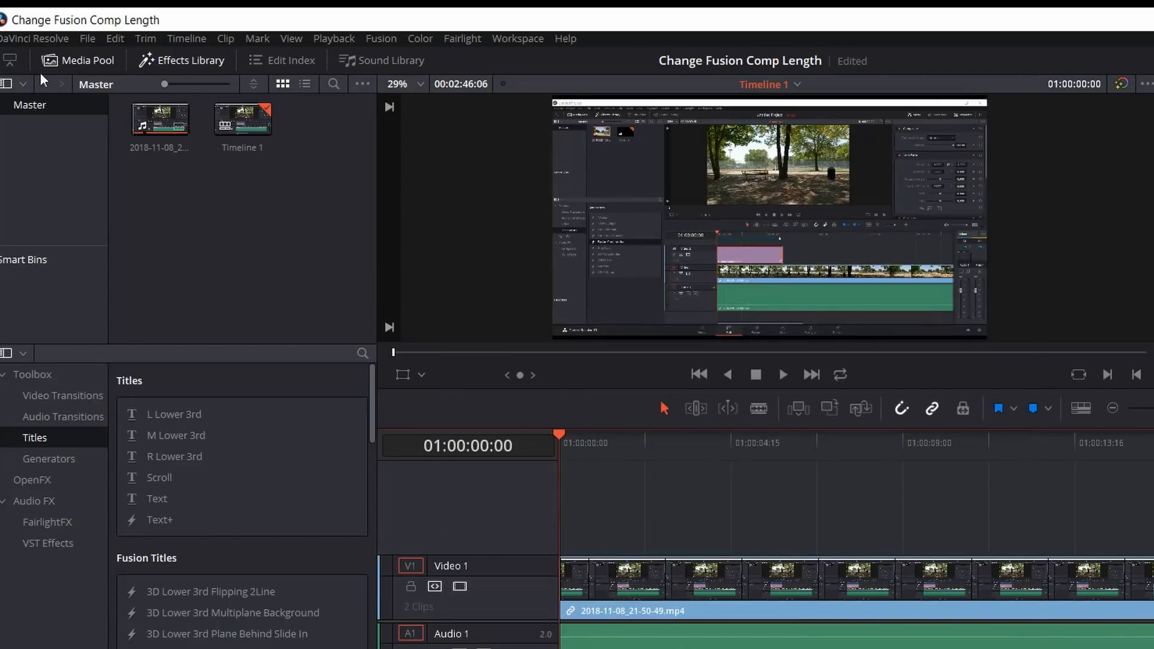
- View the Keyboard Customization window and close it without making changes
left_click(26, 41)
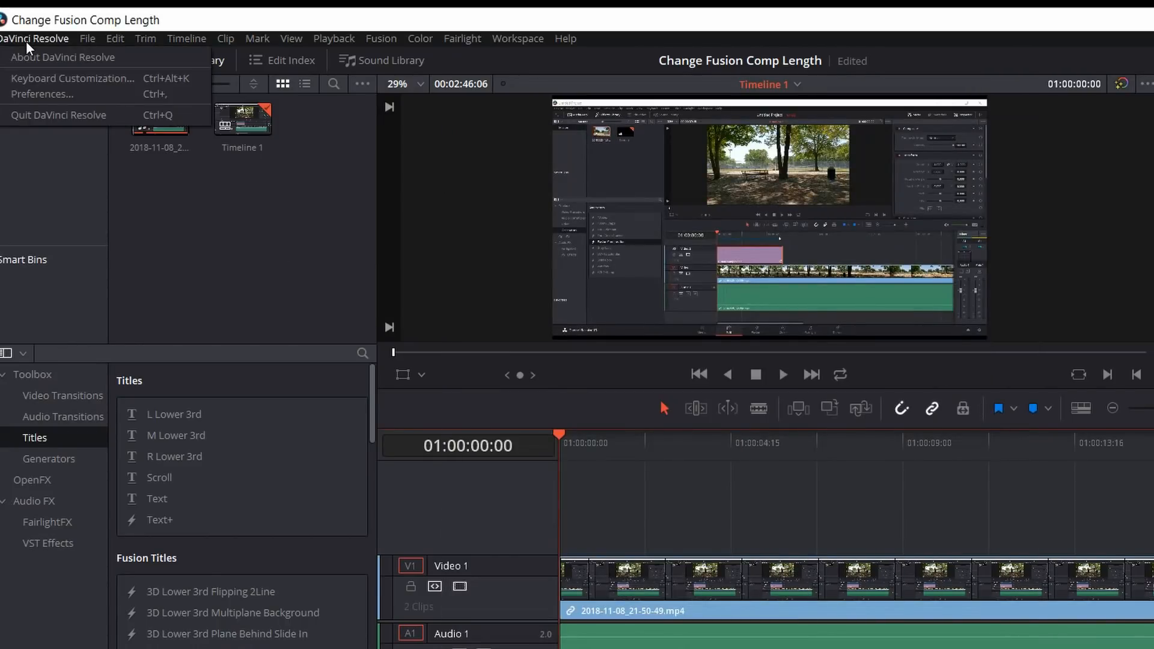
left_click(84, 77)
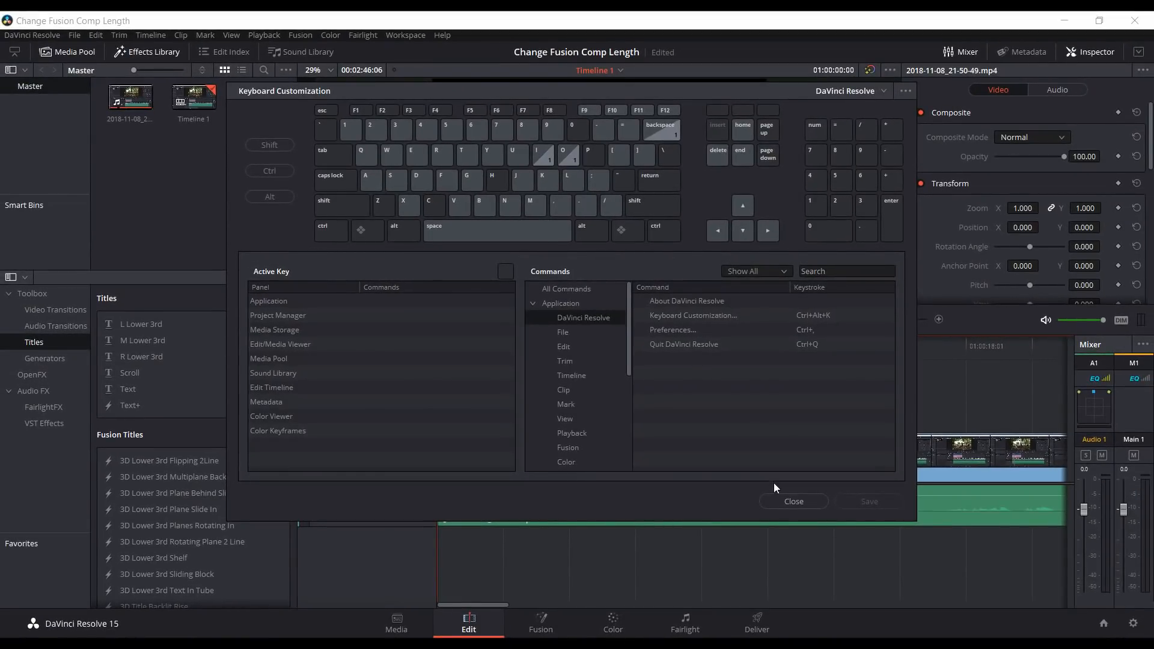
left_click(791, 501)
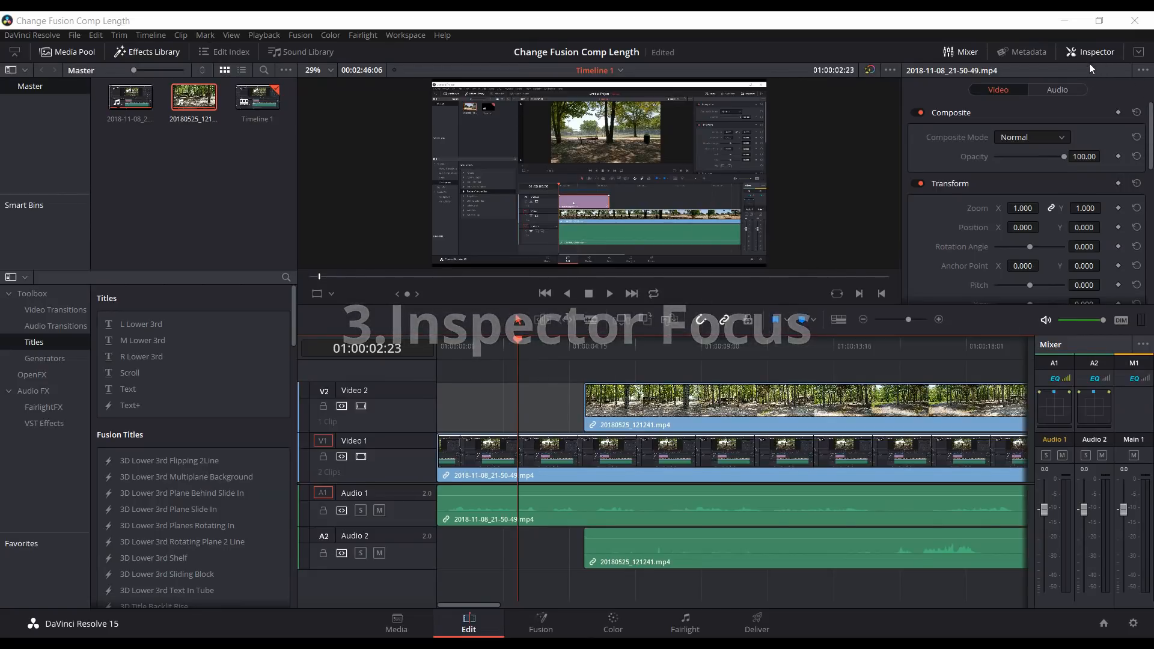
- With no clip selected and the playhead over the Video 2 clip 20180525_121241.mp4, set its zoom to 1.390
left_click(499, 559)
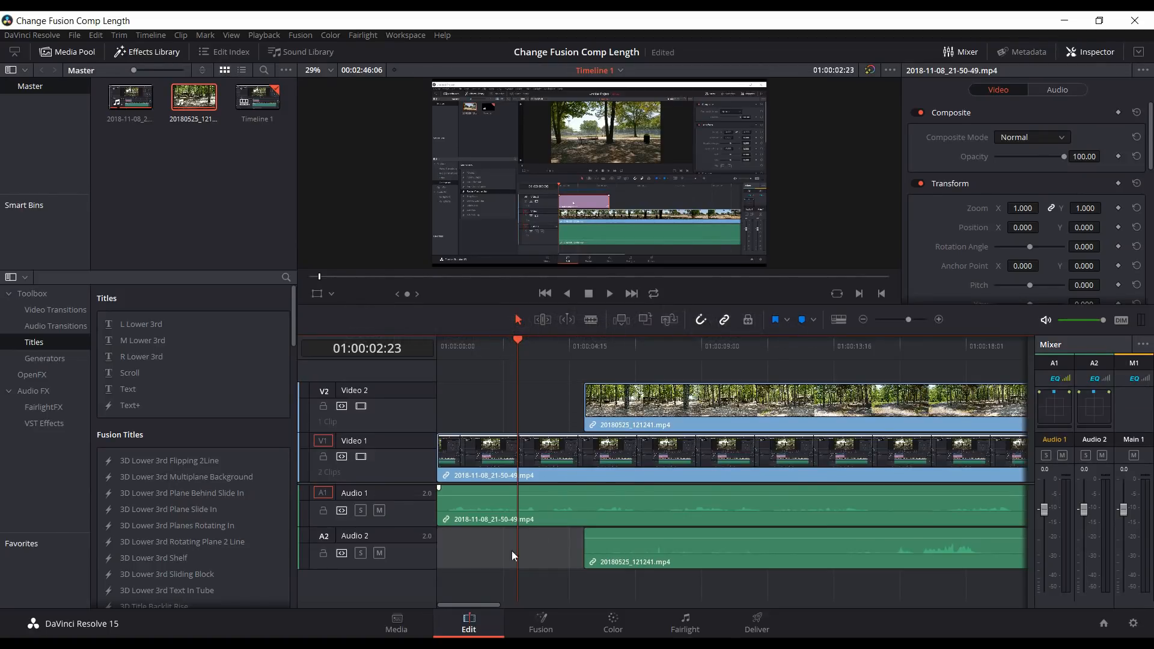
left_click(506, 376)
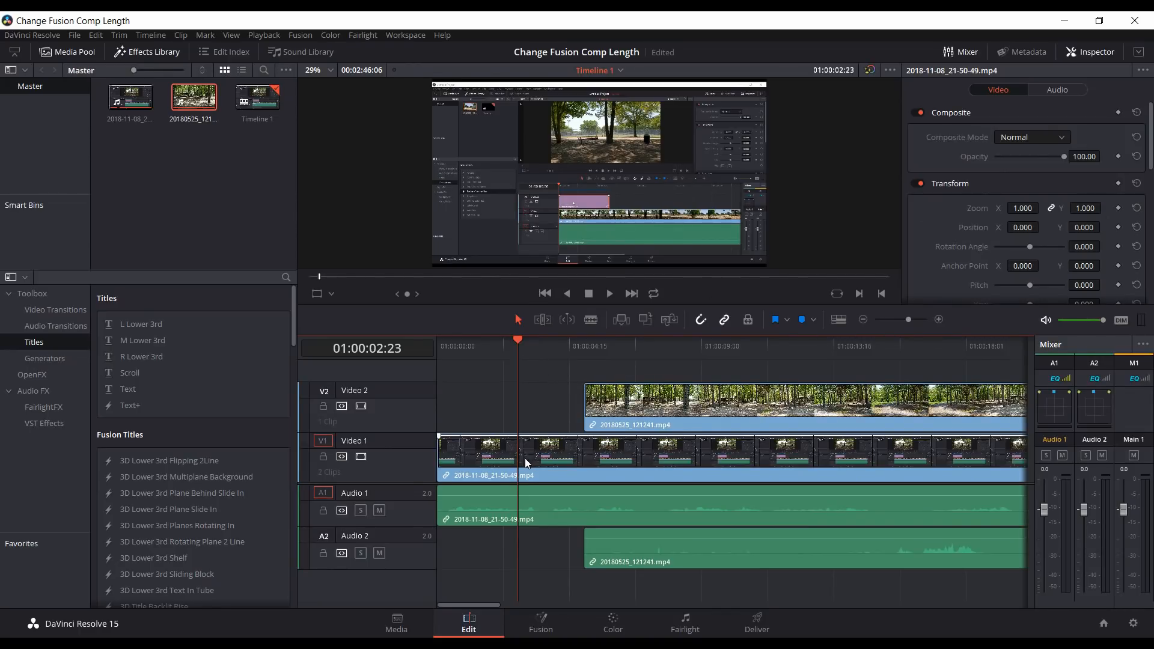
left_click(520, 339)
left_click_drag(520, 339, 638, 342)
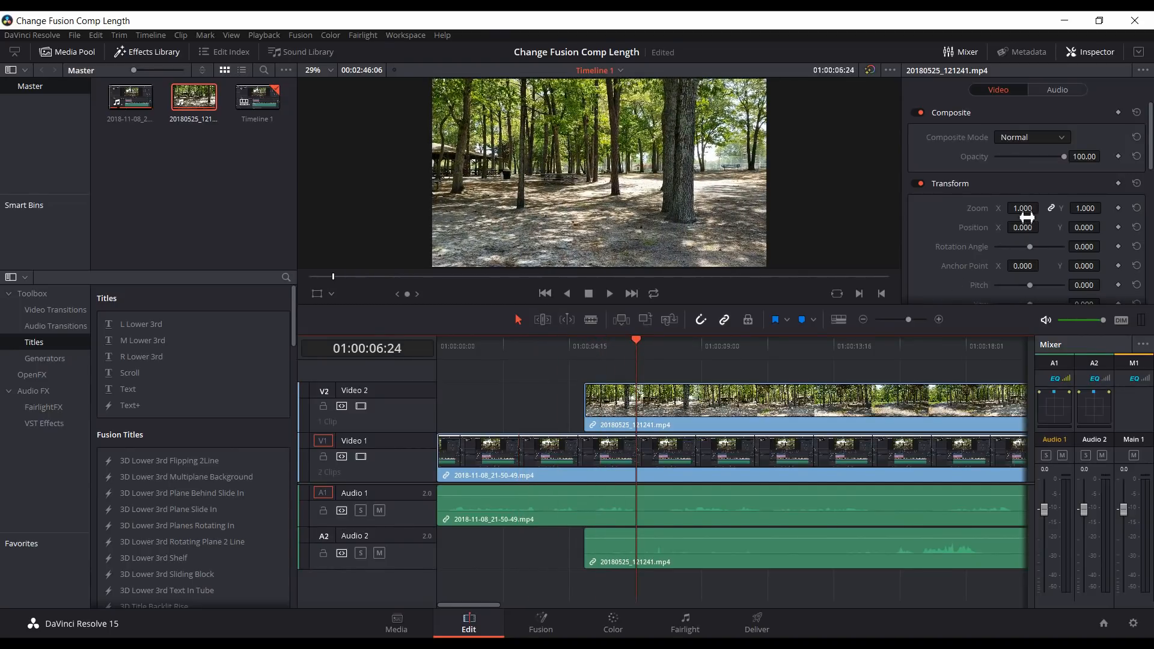
left_click_drag(1027, 217, 1058, 216)
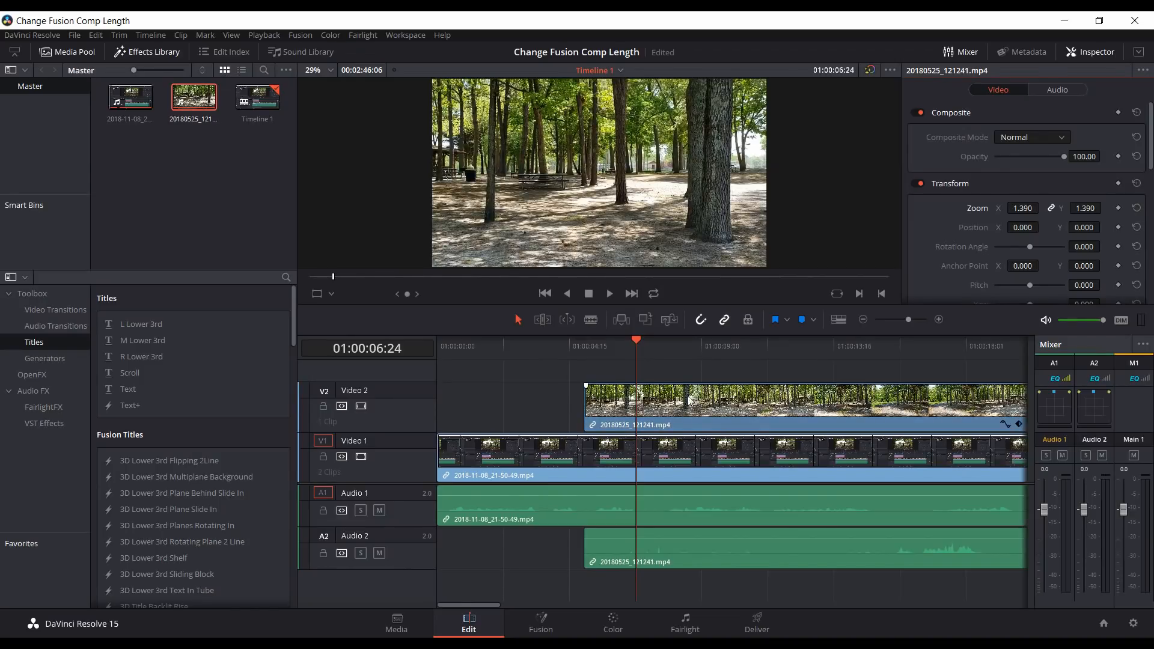
- Scrub the playhead off and back onto the Video 2 clip, and select the Video 1 clip to compare which clip the Inspector shows
left_click_drag(640, 340, 527, 356)
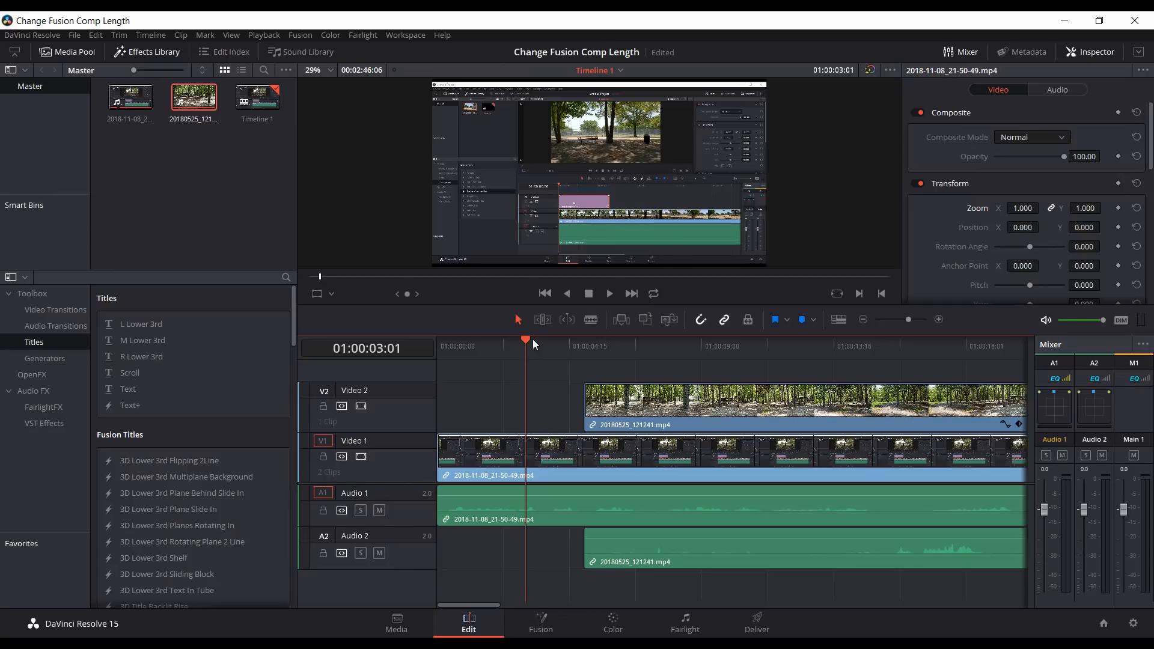
left_click_drag(533, 339, 618, 343)
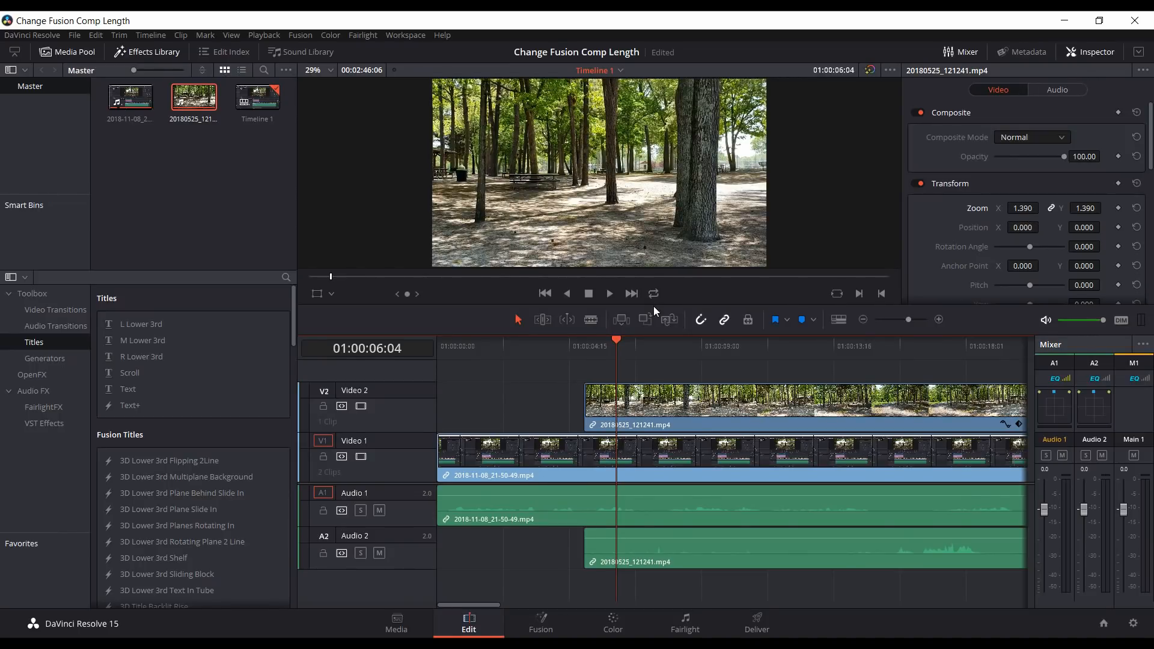
left_click_drag(617, 341, 656, 355)
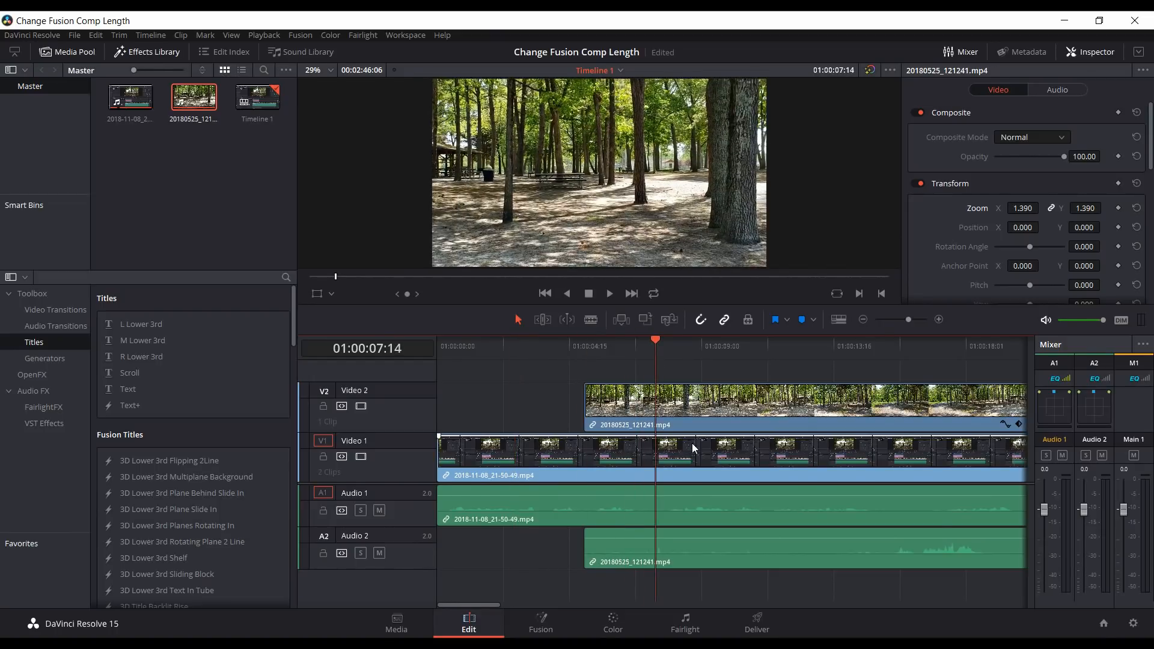
left_click(705, 467)
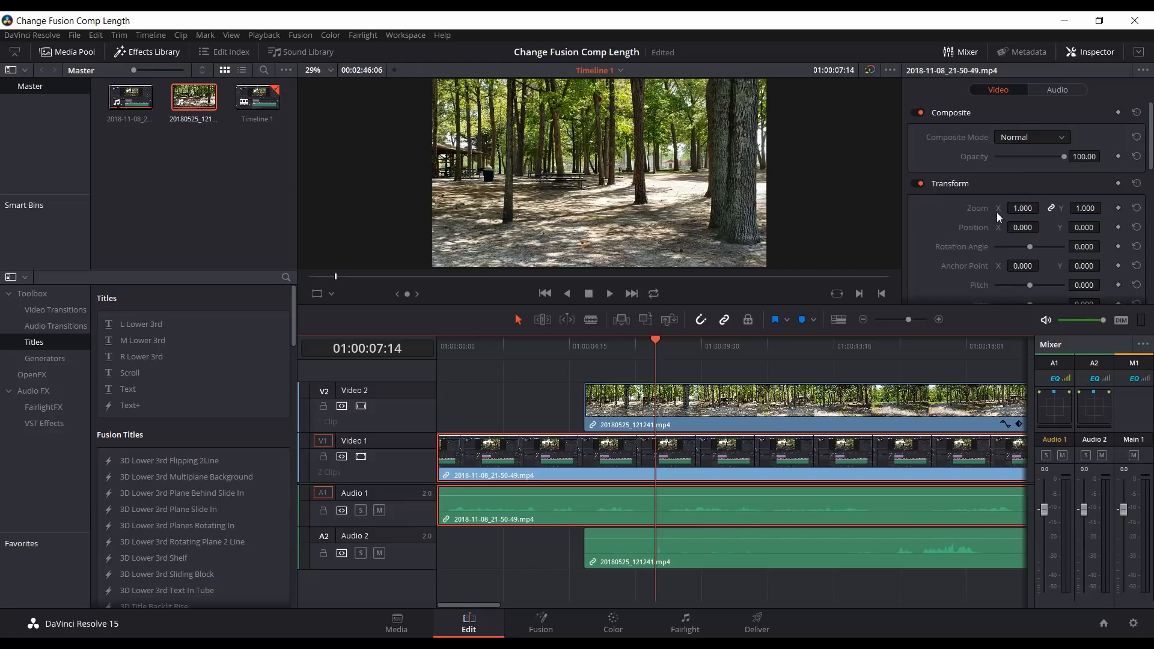
left_click(517, 372)
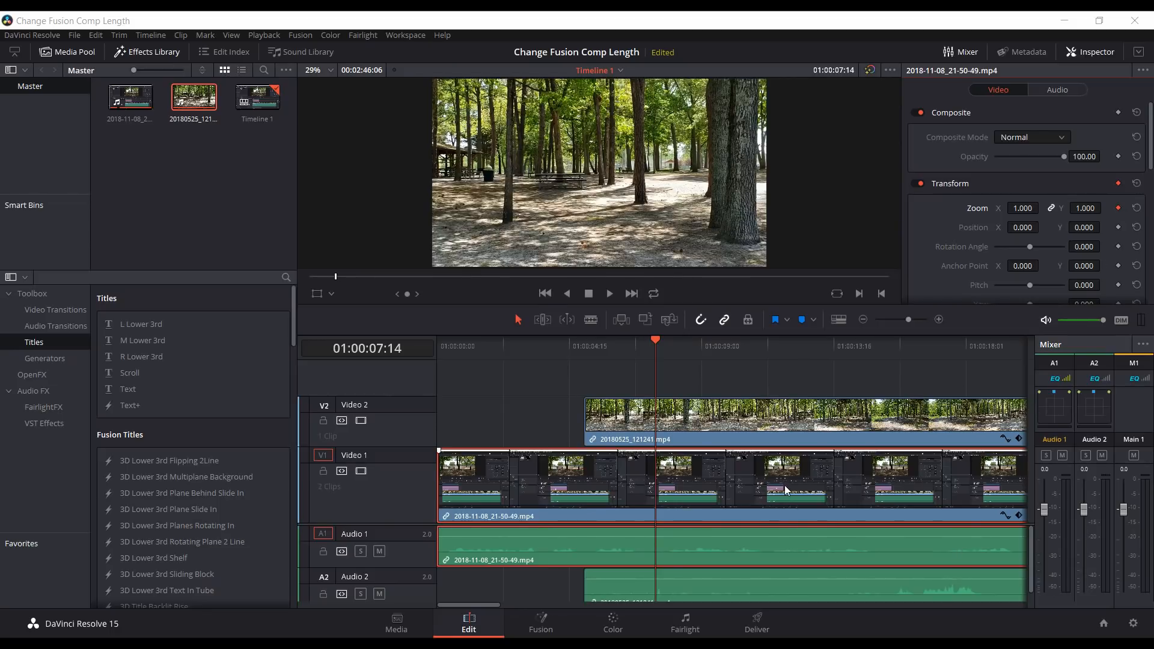
- In the Video 1 clip's Zoom X curve, add a zoom keyframe at 01:00:12:25 and set it to Ease In
left_click(1006, 516)
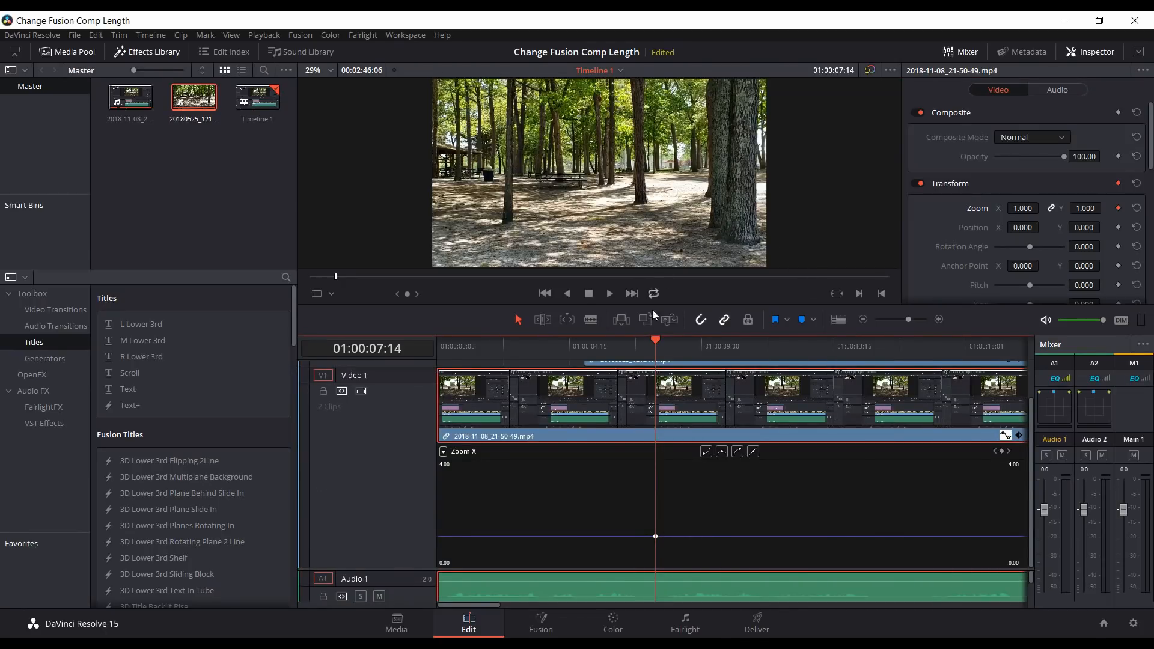
left_click_drag(655, 342, 814, 342)
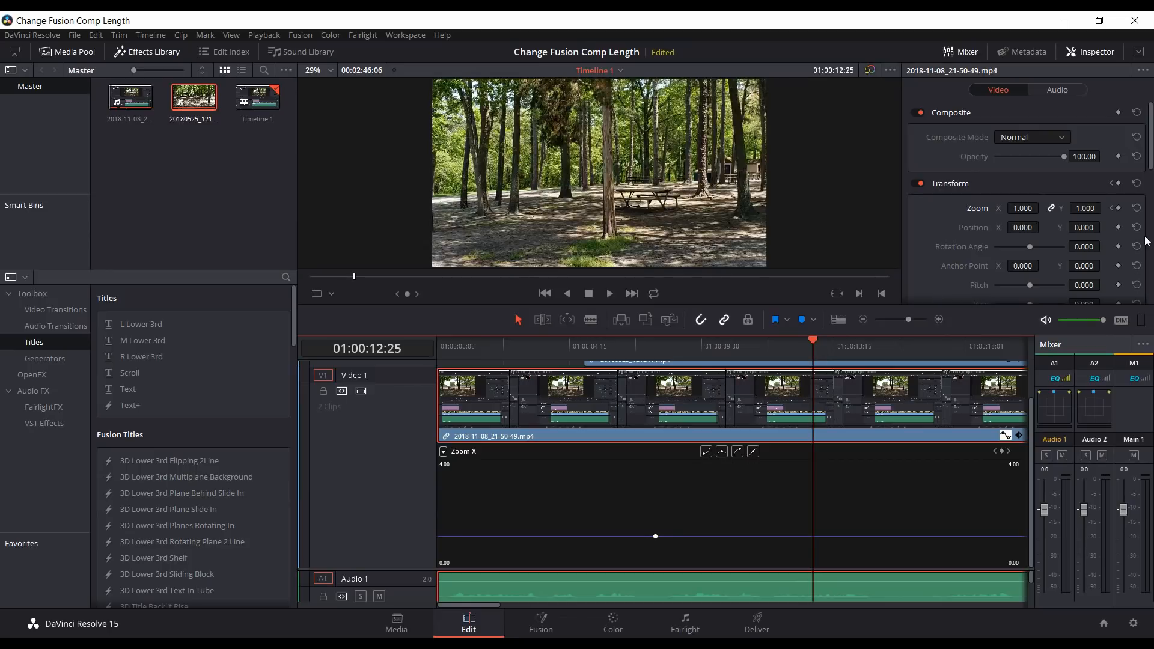
left_click(1119, 208)
mouse_move(816, 542)
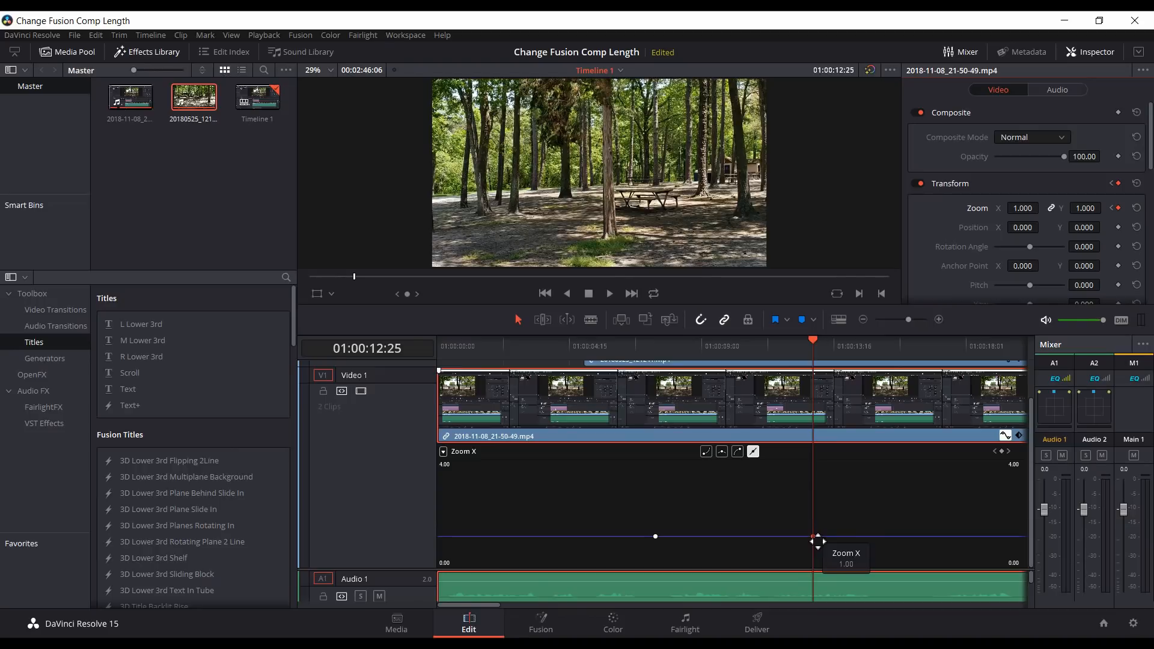
right_click(815, 537)
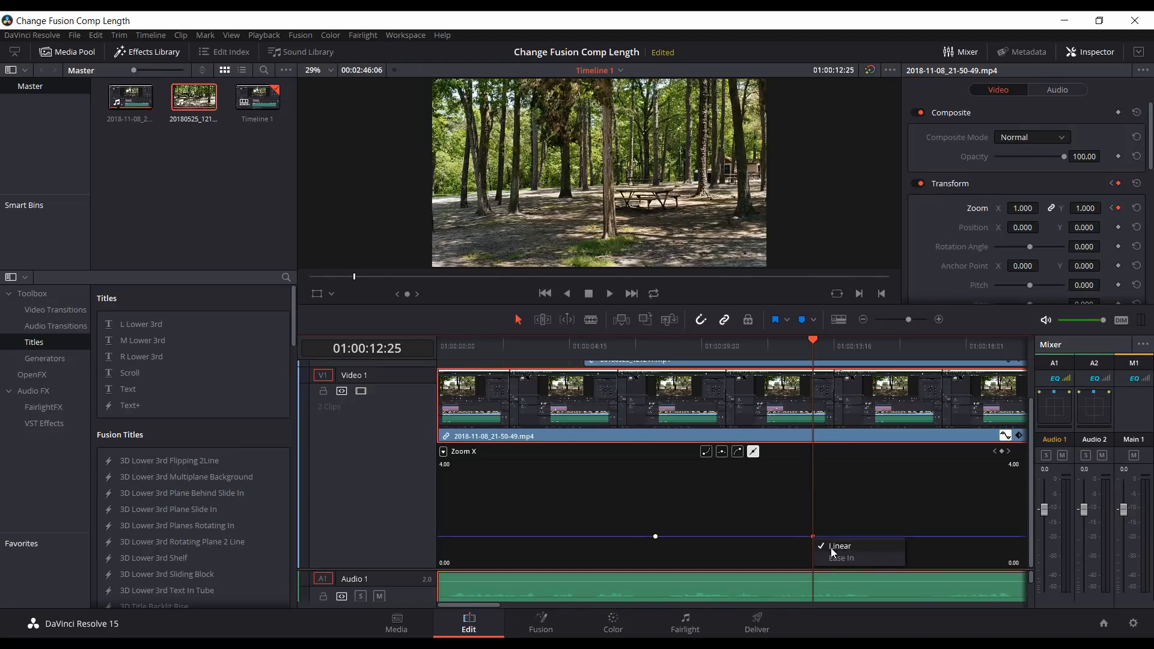
left_click(832, 558)
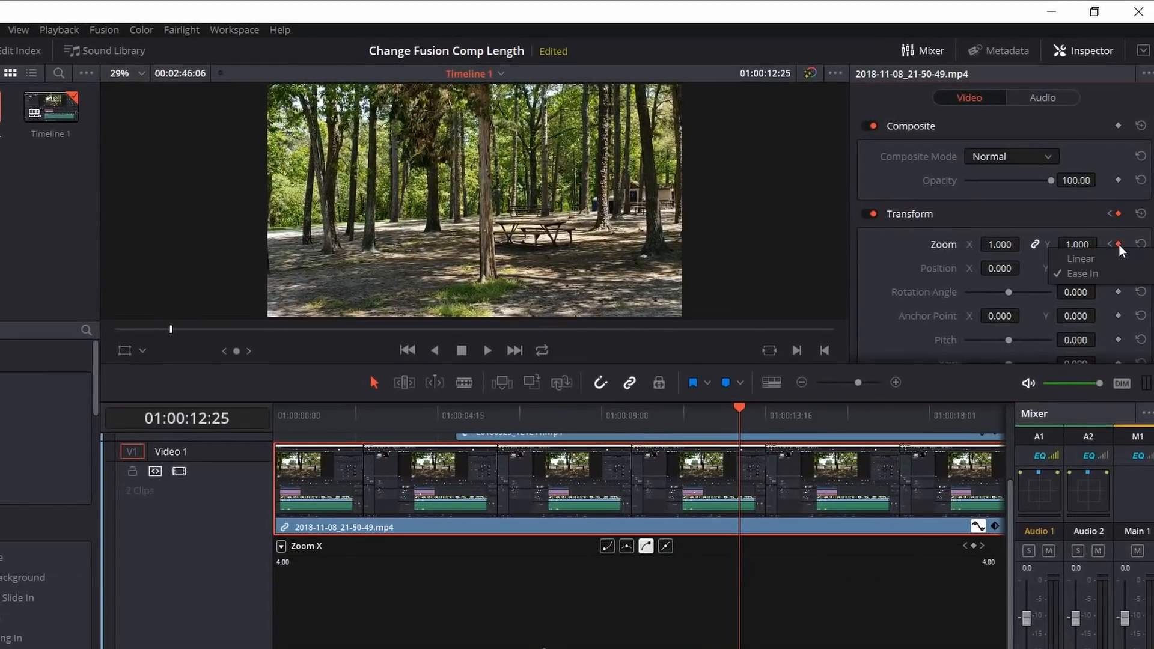
- Switch the zoom keyframe to Linear and back to Ease In from the Inspector, and adjust the curve leading into it
right_click(1119, 215)
left_click(1105, 257)
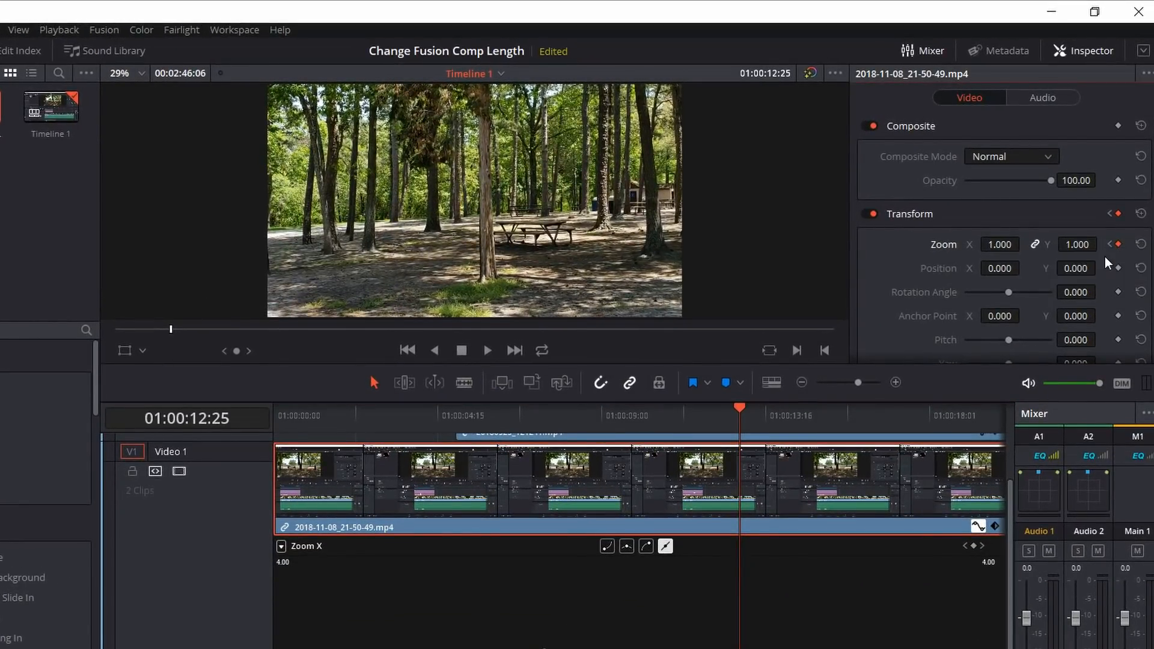
right_click(1120, 244)
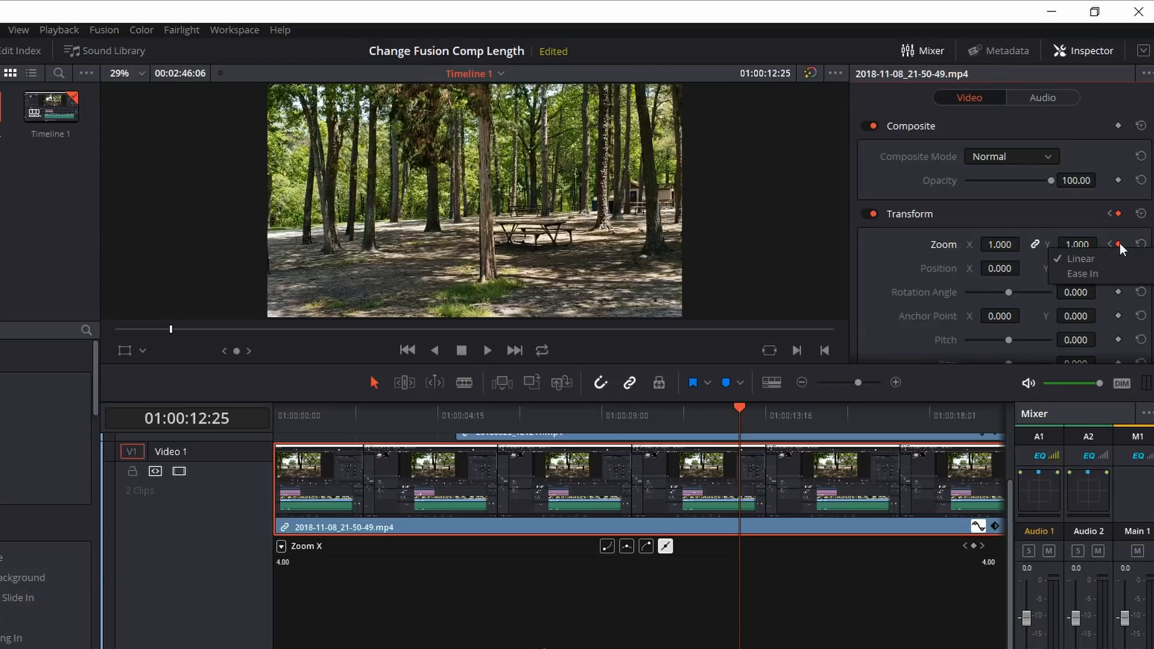
left_click(1097, 274)
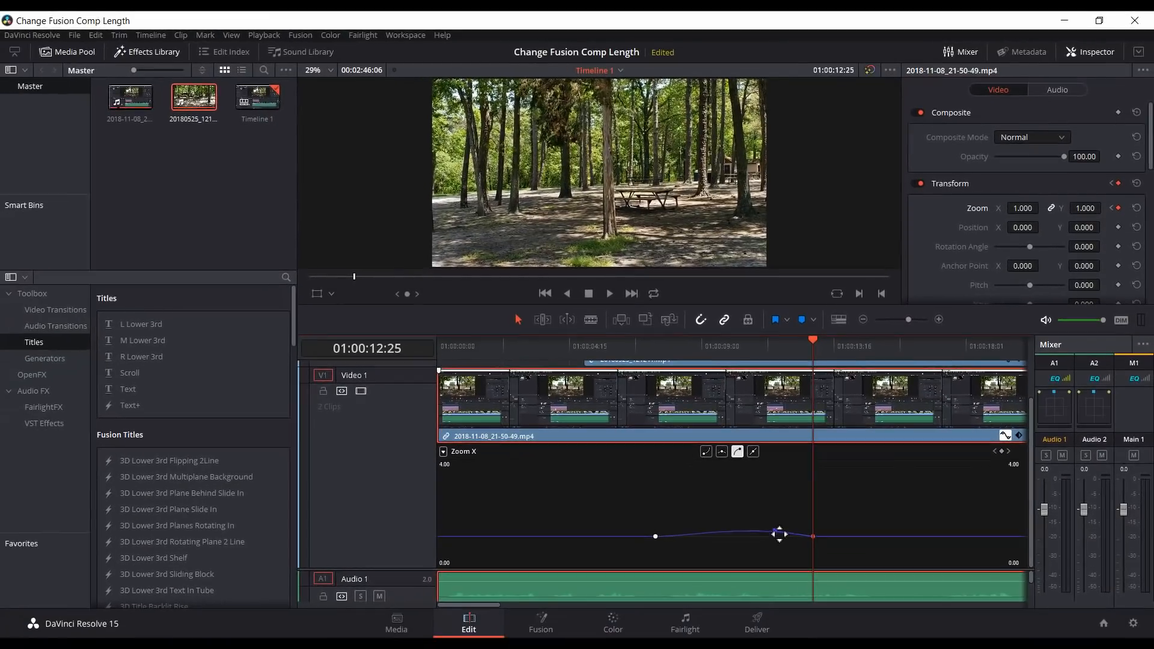
mouse_move(779, 534)
left_mouse_down()
mouse_move(781, 515)
mouse_move(758, 513)
mouse_move(786, 508)
mouse_move(772, 518)
left_mouse_up()
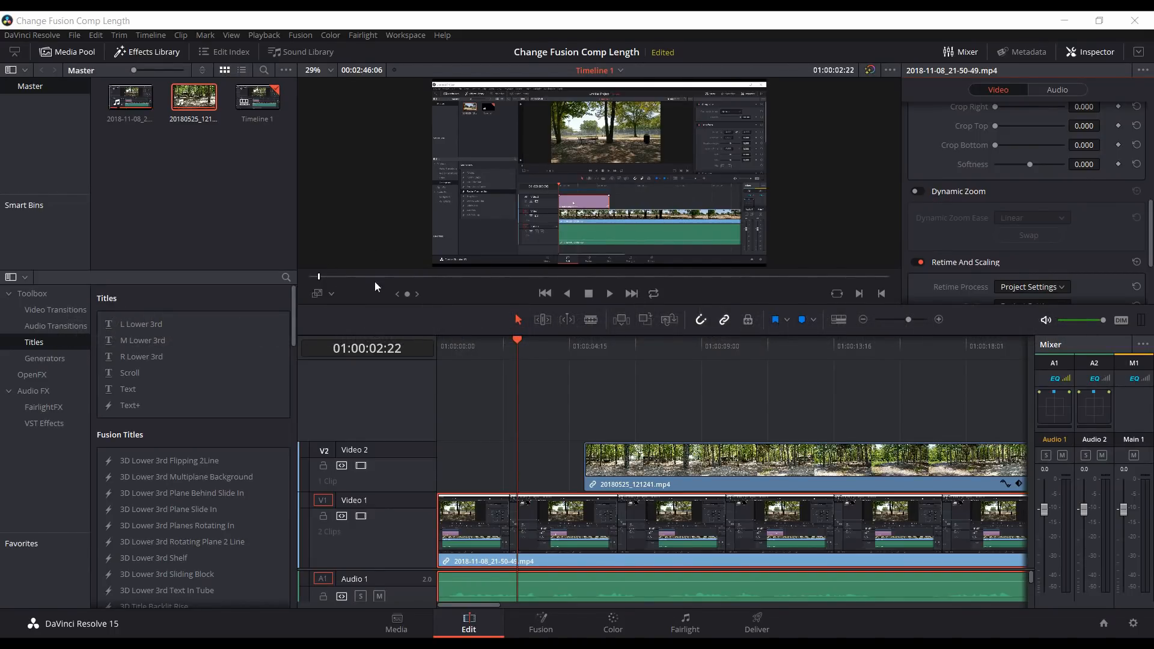
- Show the Dynamic Zoom overlay for the Video 1 clip and slightly adjust the upper-left corner of the green frame
left_click(330, 294)
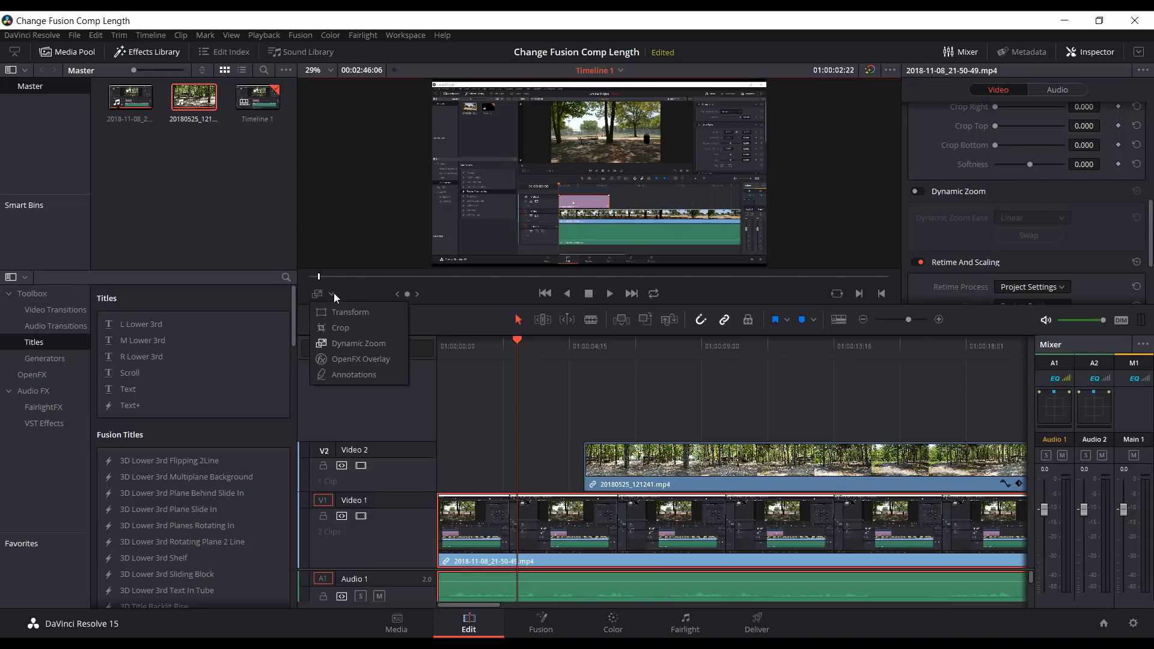
left_click(329, 345)
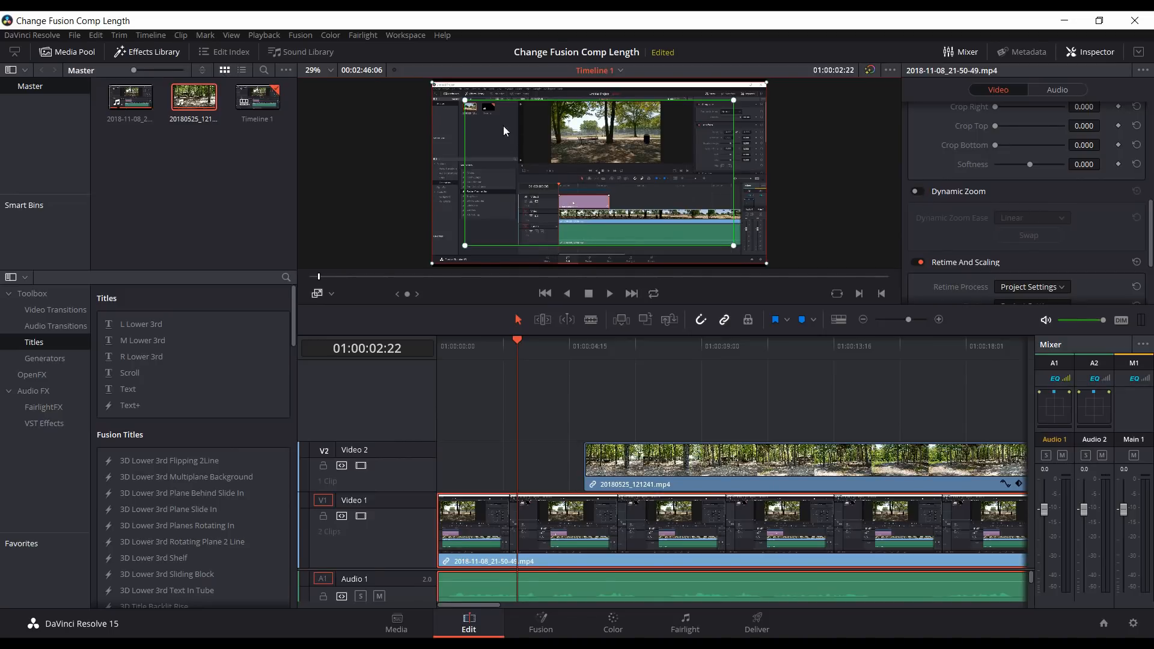
left_click_drag(466, 104, 470, 105)
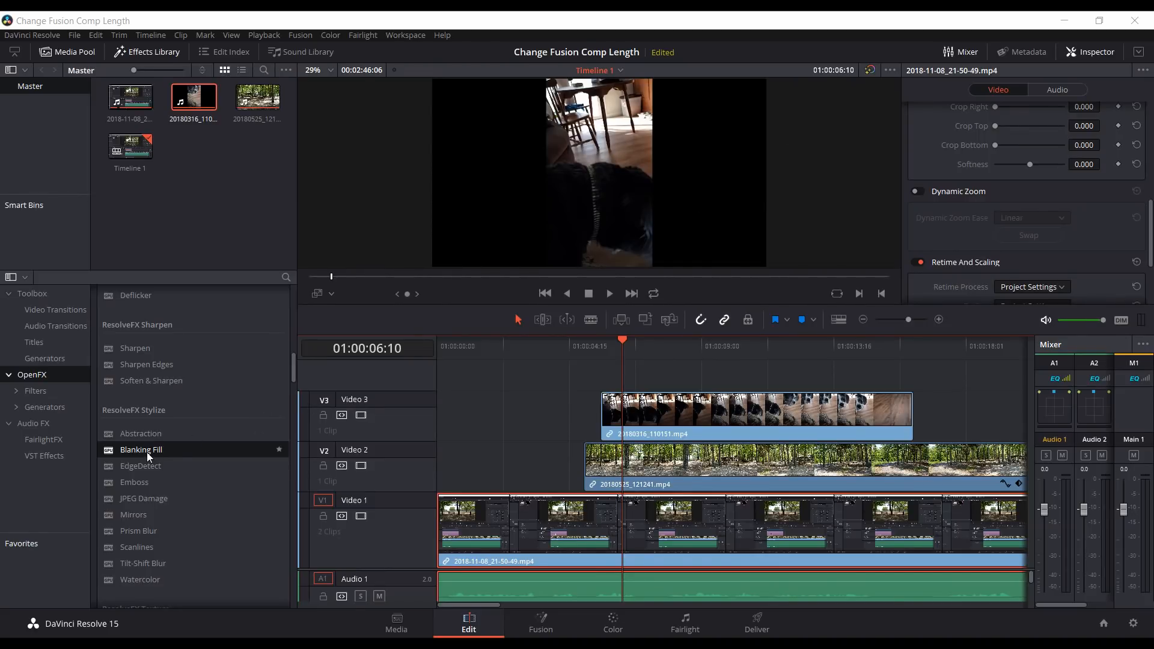
- Apply the Blanking Fill effect to the vertical clip 20180316_110151.mp4 on Video 3 and play back the result
left_click_drag(147, 453, 639, 417)
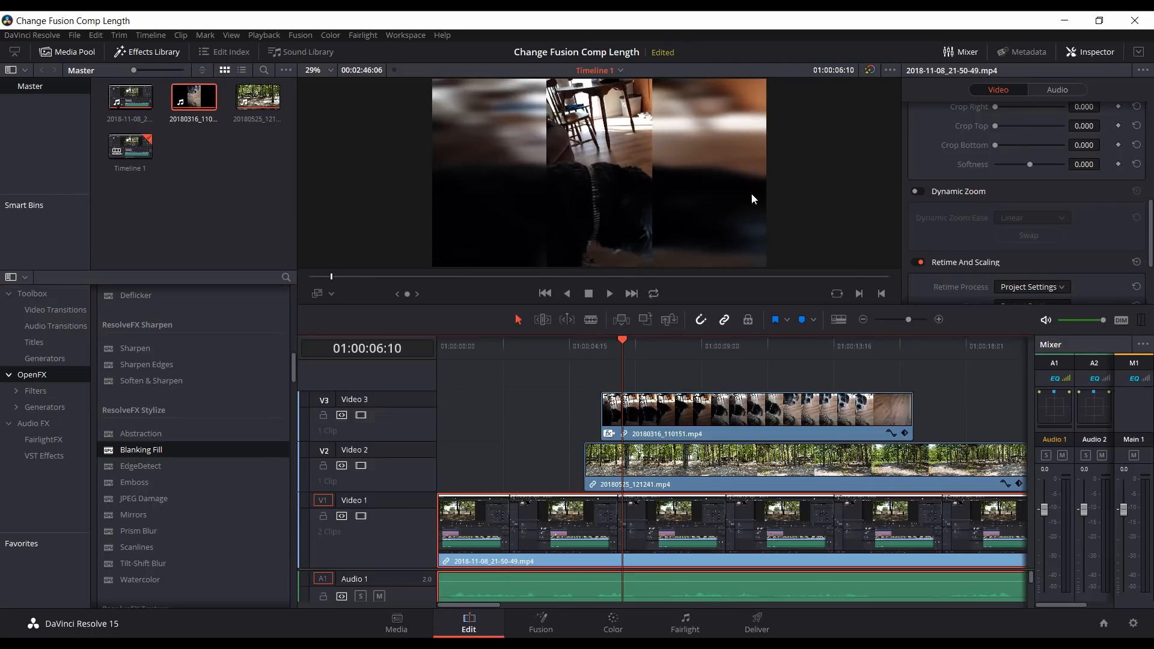
left_click(608, 293)
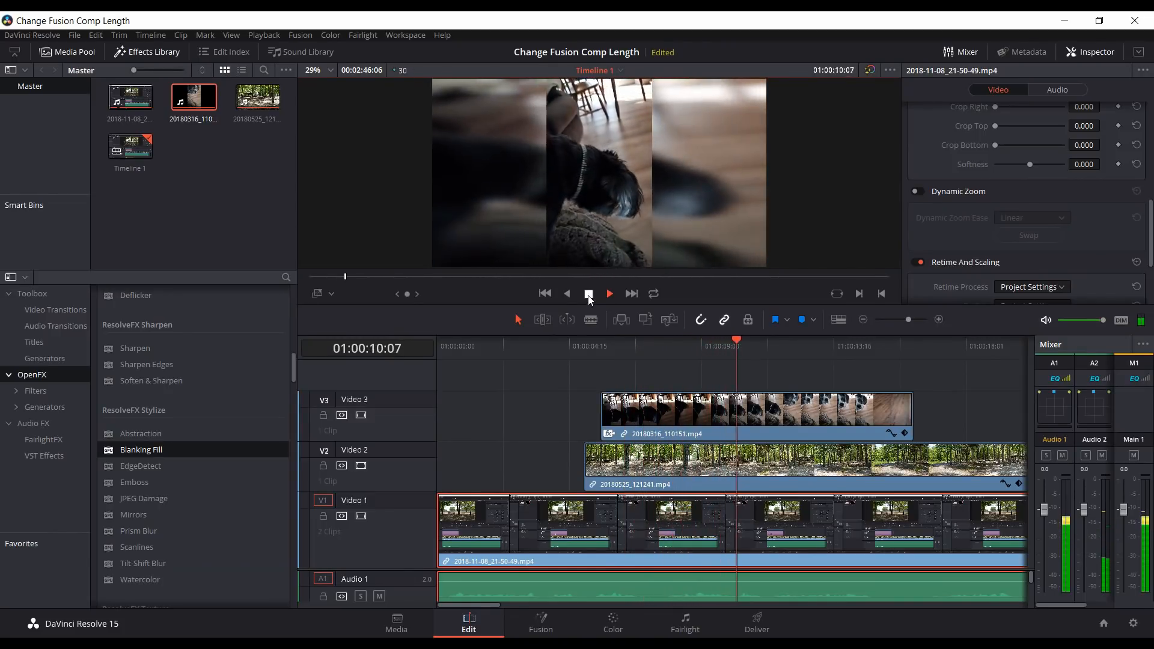
left_click(588, 294)
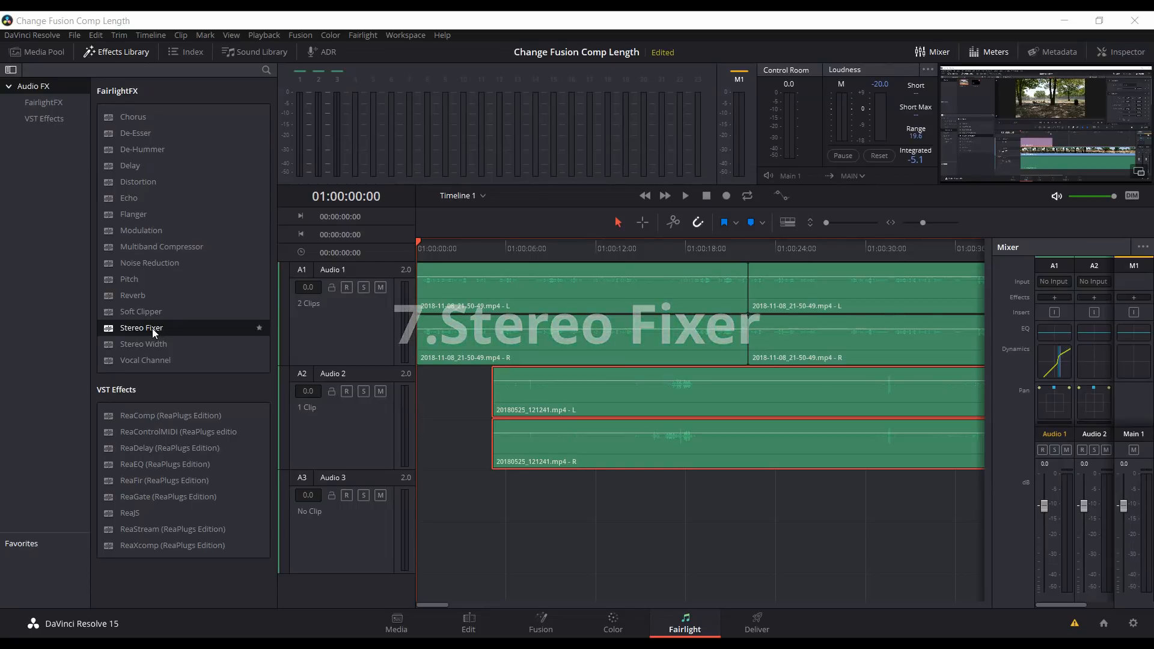
- Apply the Stereo Fixer effect to the Audio 2 clip 20180525_121241.mp4 and close the effect's settings window
left_click_drag(153, 328, 603, 414)
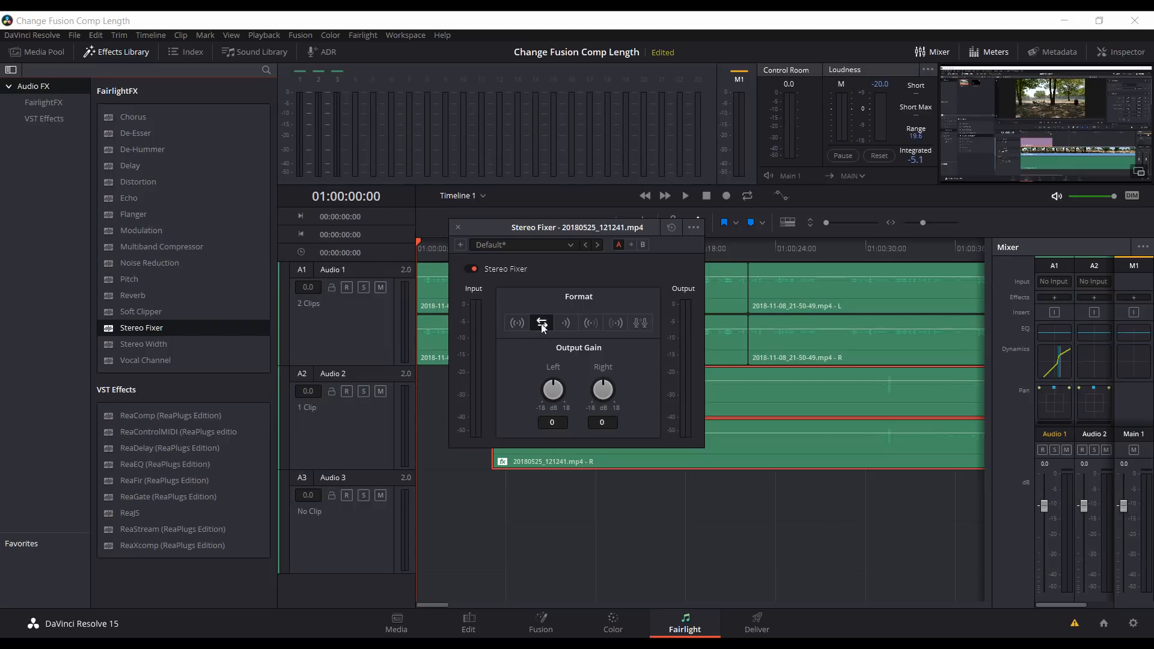
left_click(459, 226)
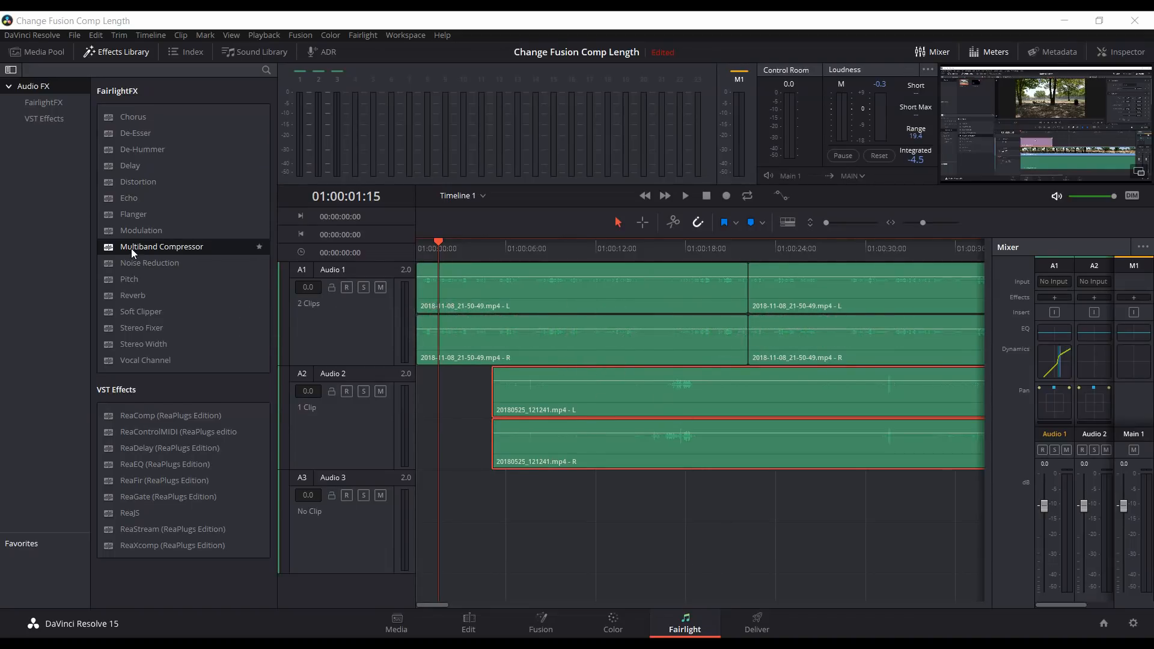
- Apply the Multiband Compressor effect to the first Audio 1 clip, play back the timeline and close the effect's settings window
left_click_drag(131, 248, 507, 297)
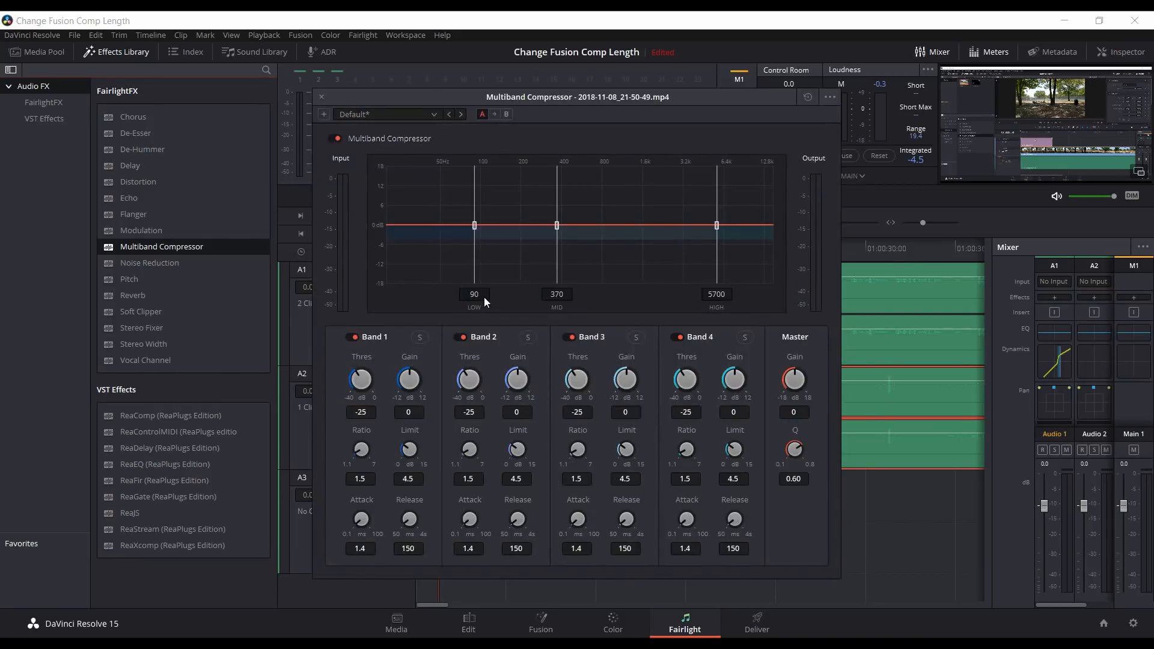
left_click_drag(540, 99, 801, 85)
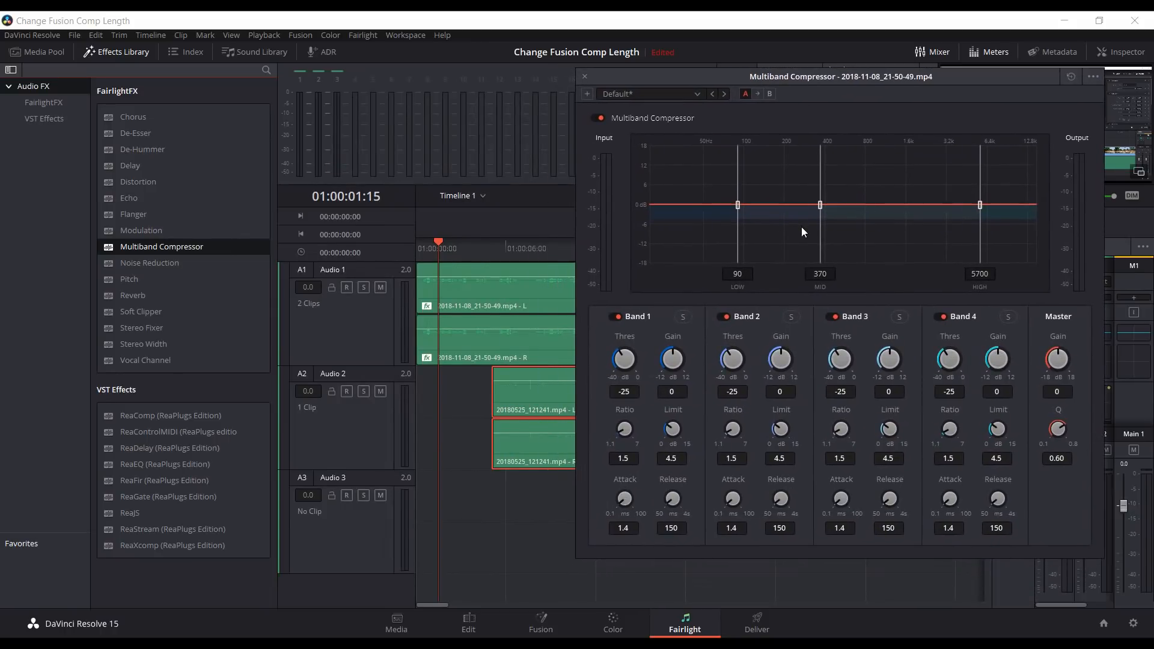
key("space")
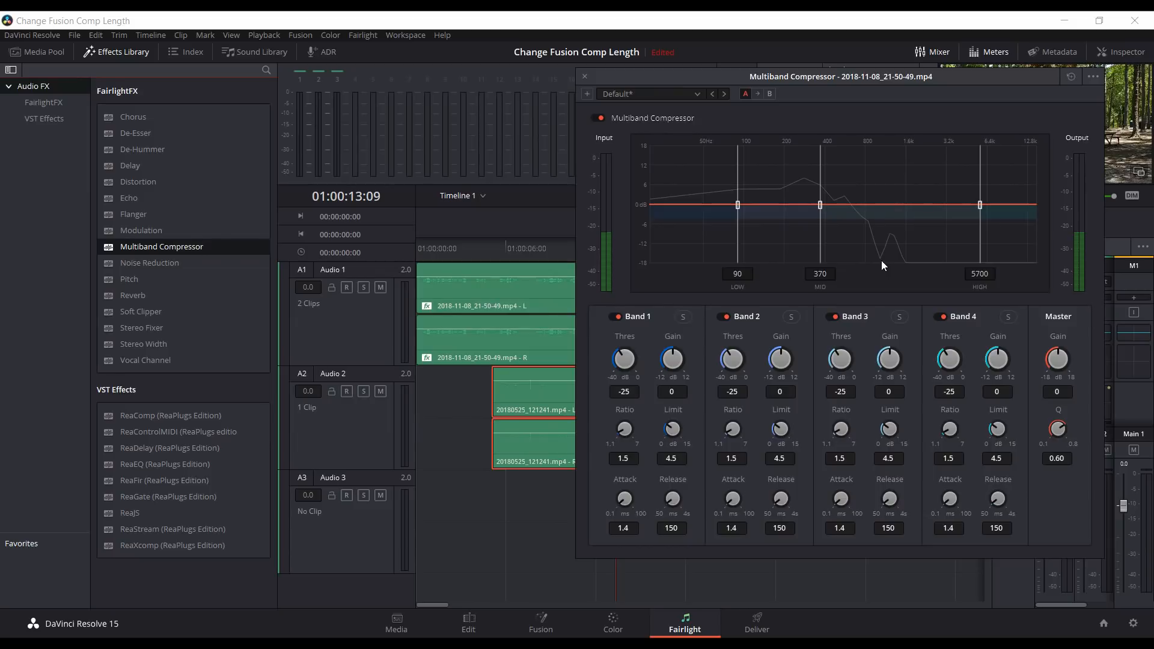
left_click(585, 77)
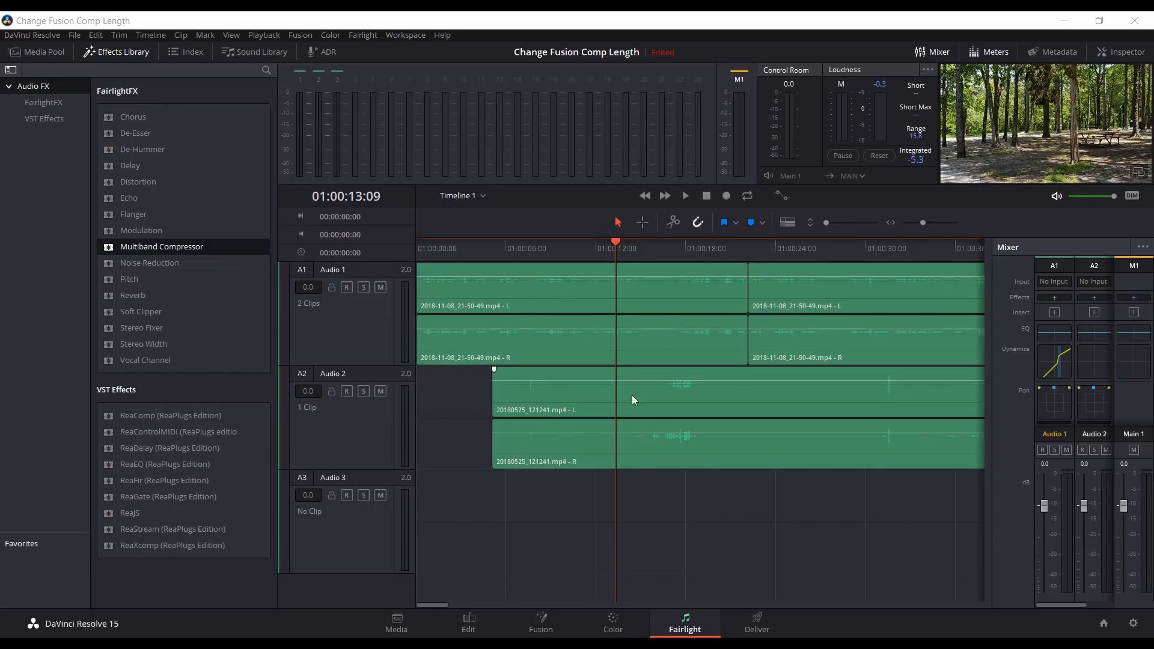
- Apply the Delay effect to both Audio 1 clips and the Audio 2 clip at once, then close its settings windows and deselect the clips
left_click(524, 295)
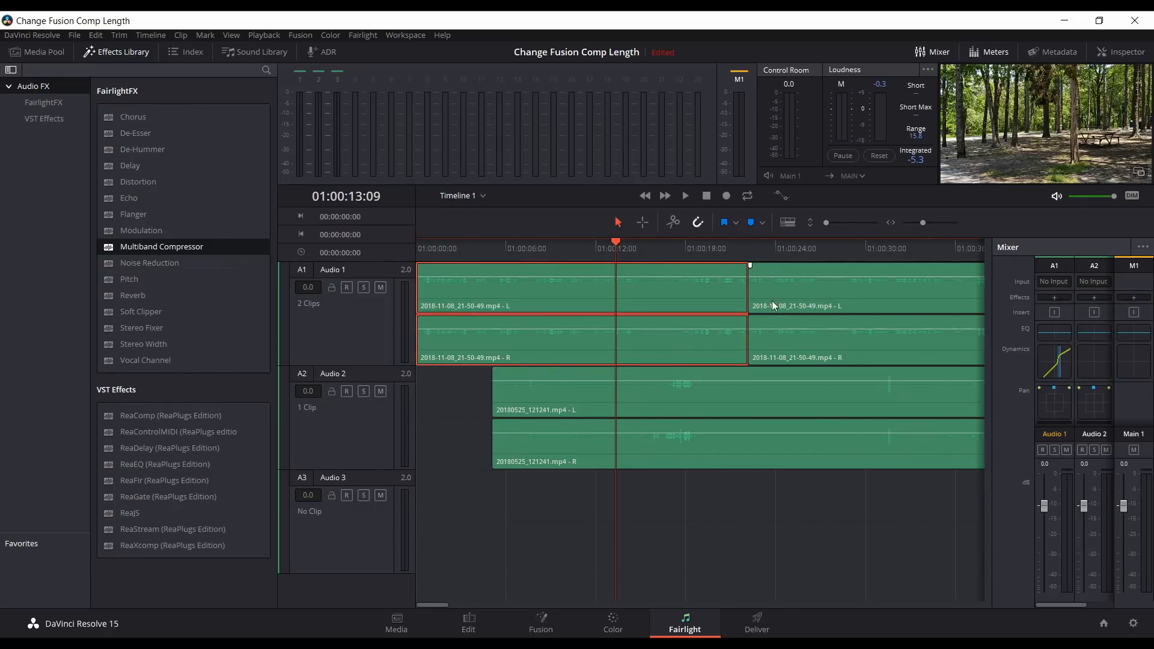
left_click(794, 291)
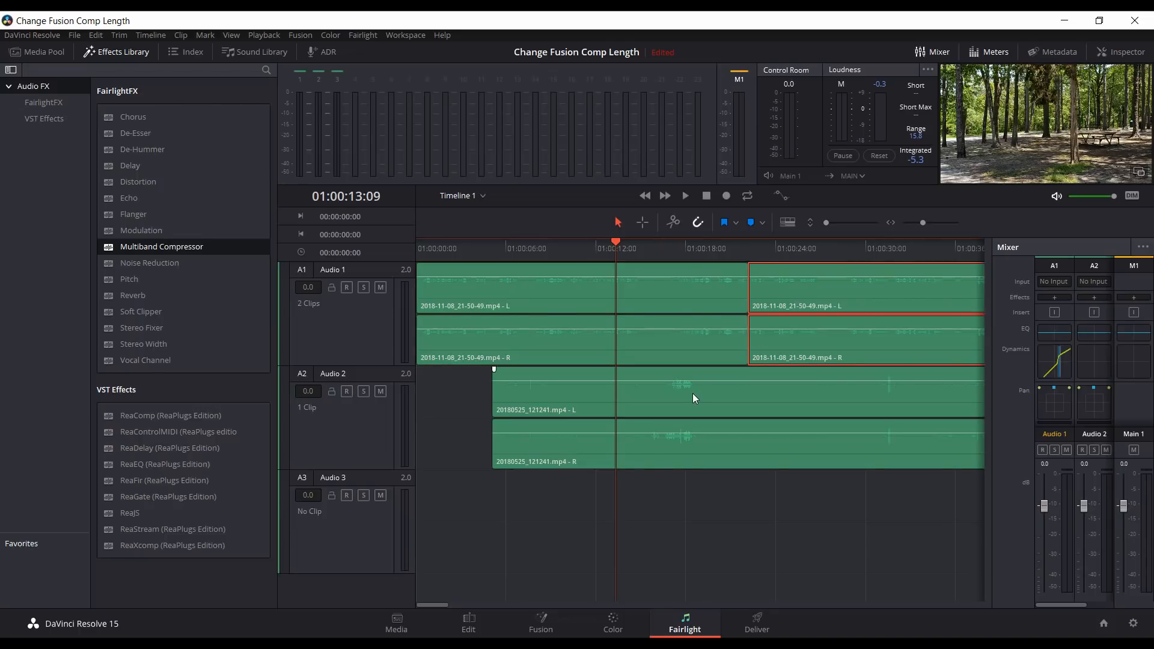
left_click(693, 395)
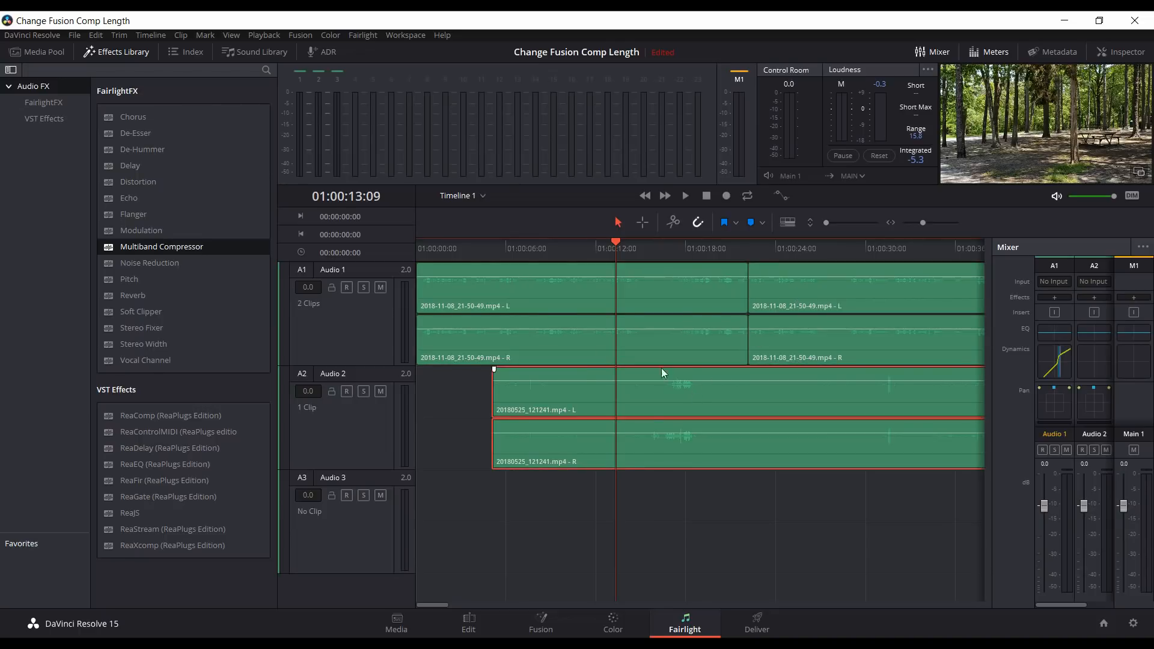
left_click(487, 282)
left_click(765, 298, "ctrl")
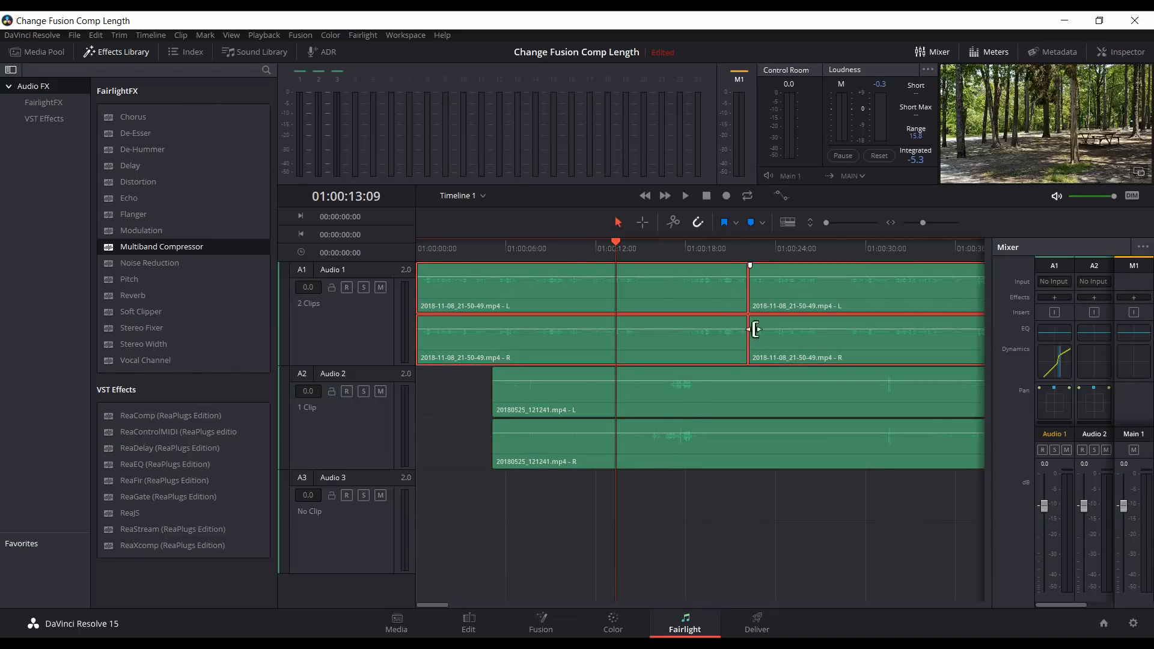
left_click(674, 406, "ctrl")
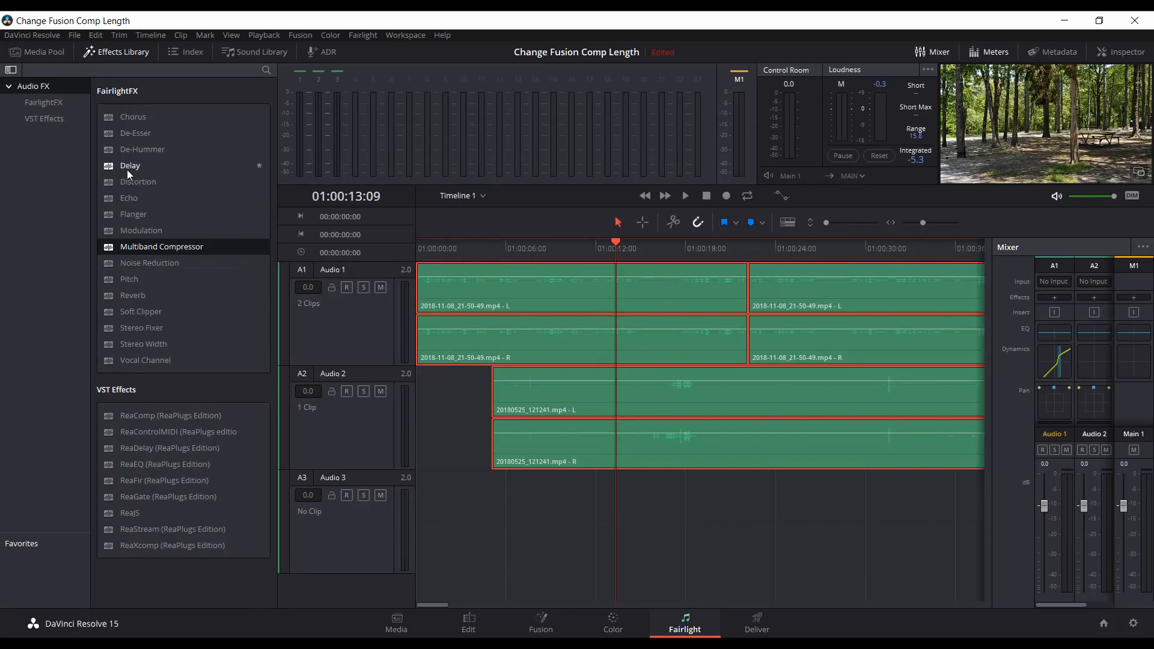
left_click_drag(126, 167, 505, 299)
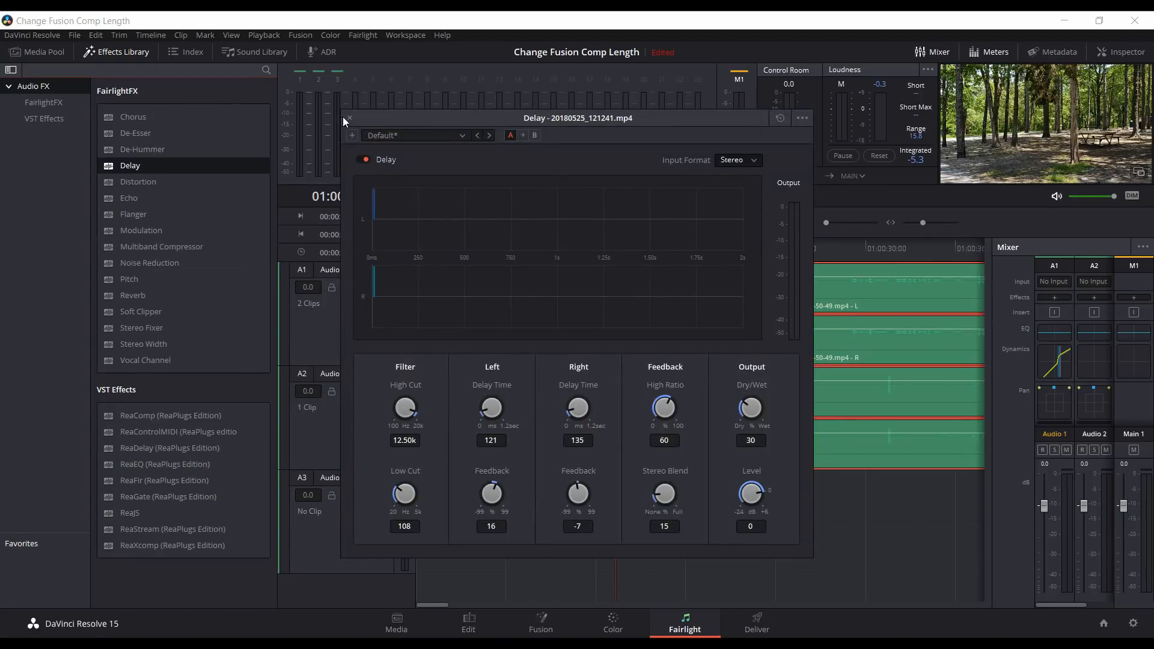
left_click(350, 118)
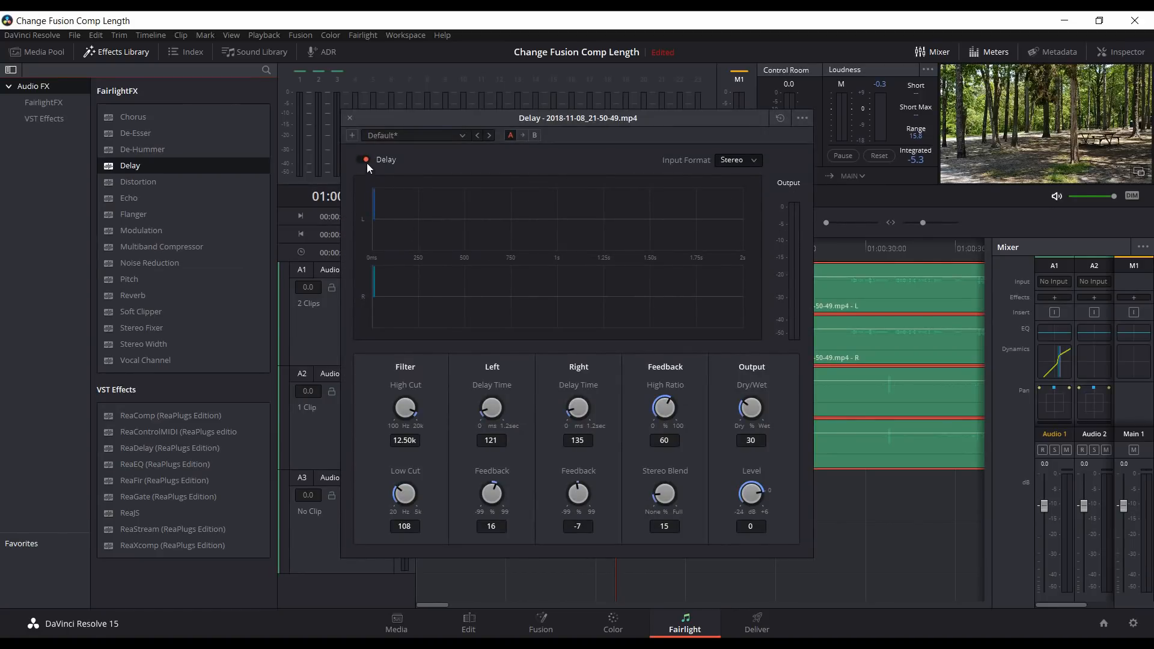
left_click(351, 119)
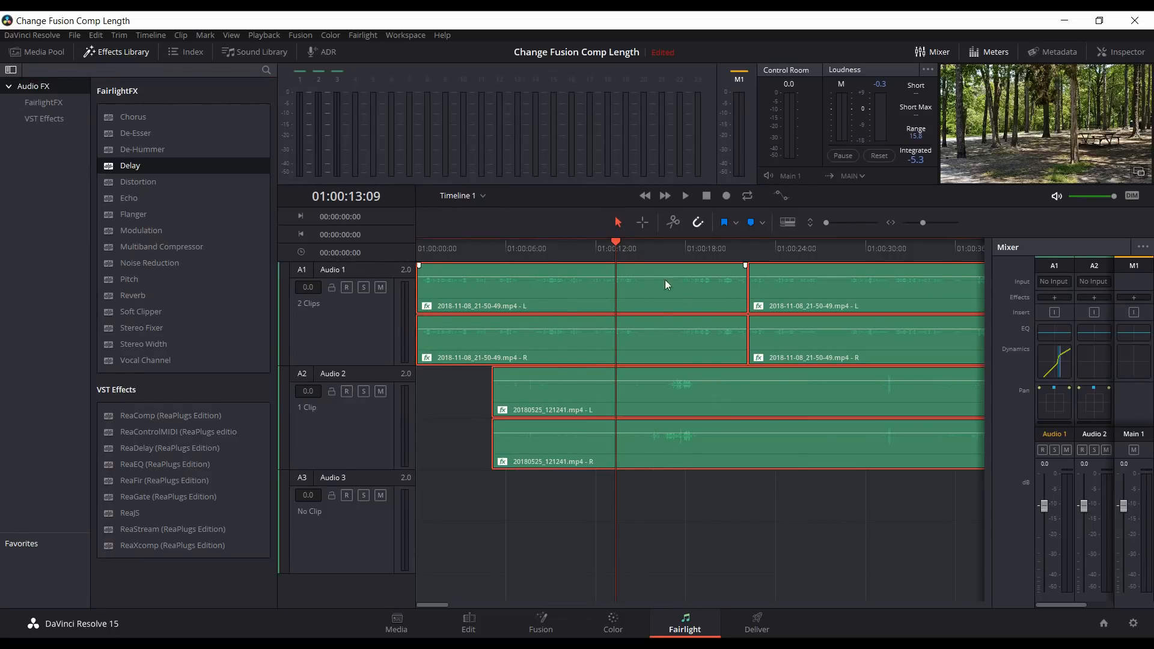
left_click(514, 514)
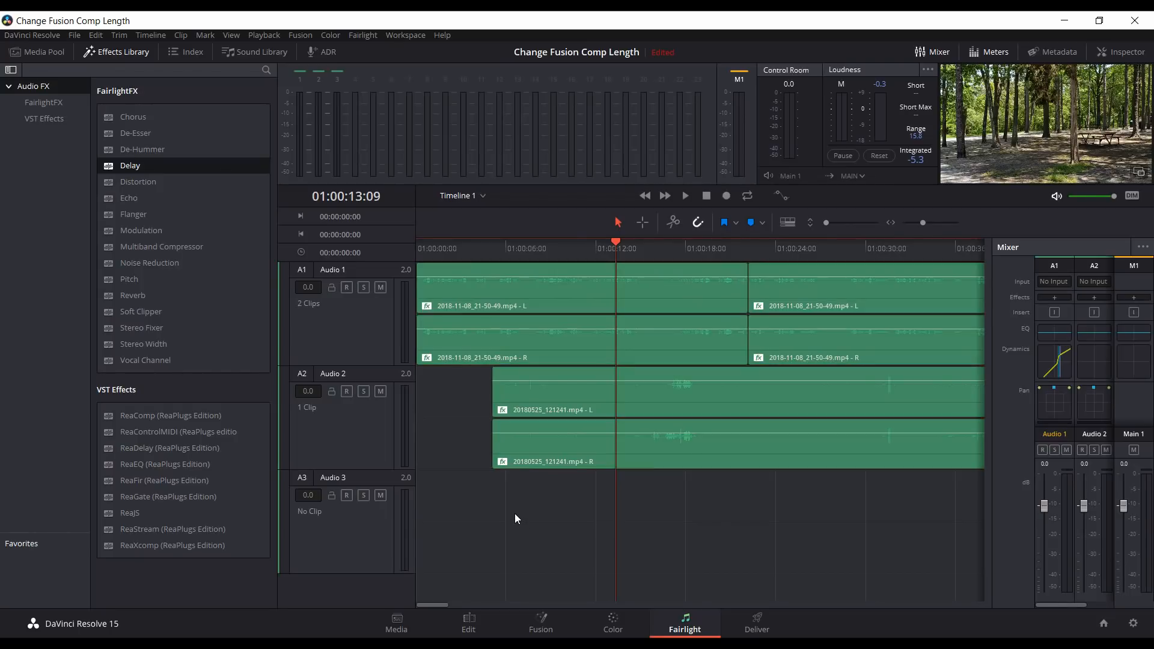
- Remove the Delay effect from the first Audio 1 clip using the Inspector, and close the Inspector
left_click(522, 302)
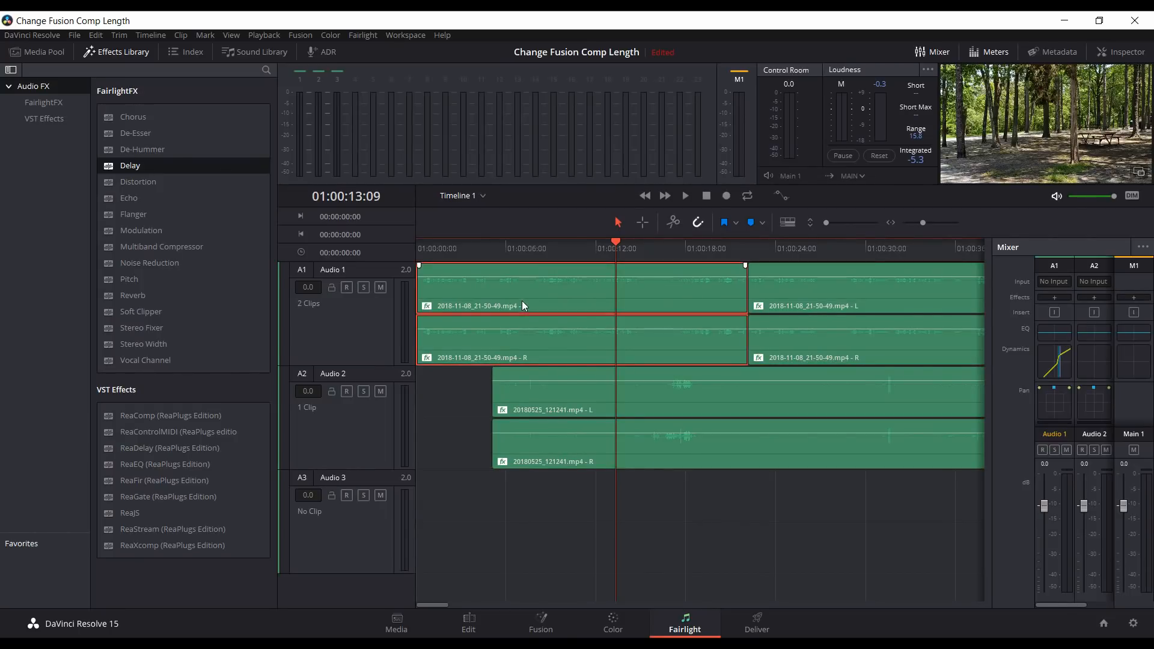
left_click(1115, 54)
scroll(961, 406, "down", 2)
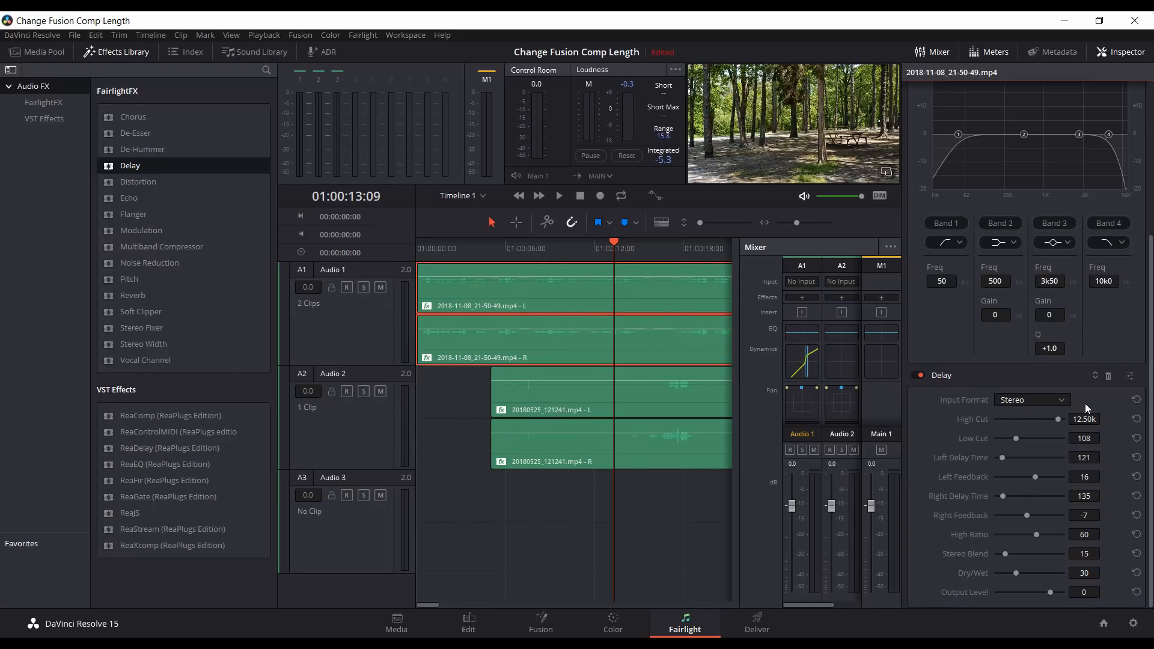
left_click(1109, 379)
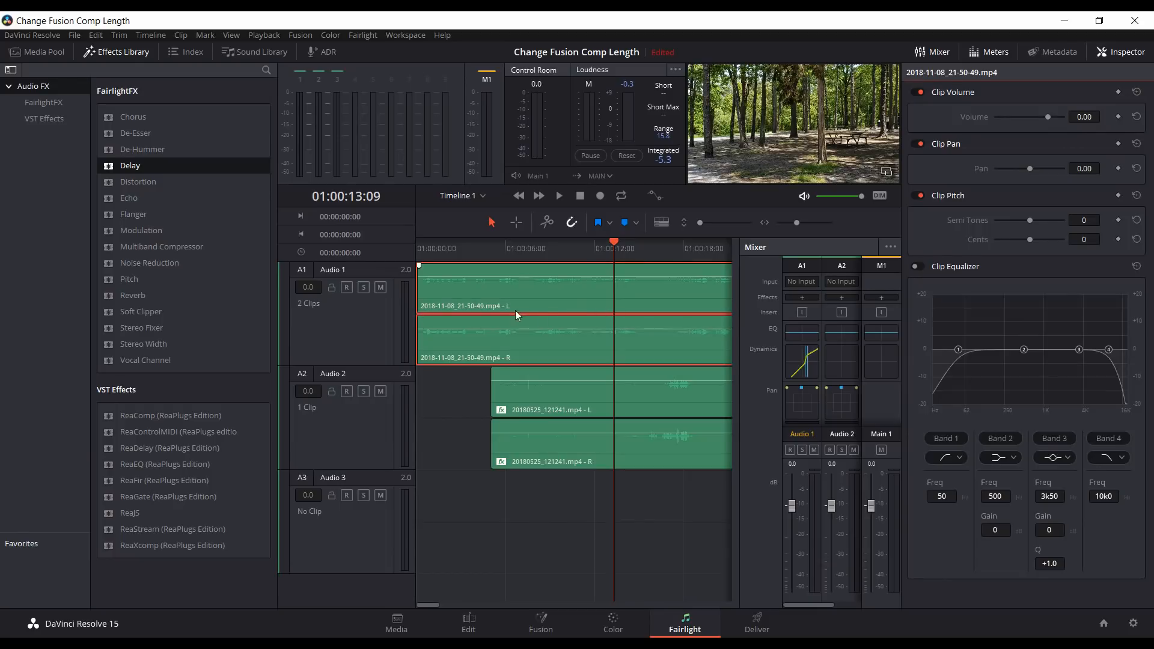
left_click(1119, 52)
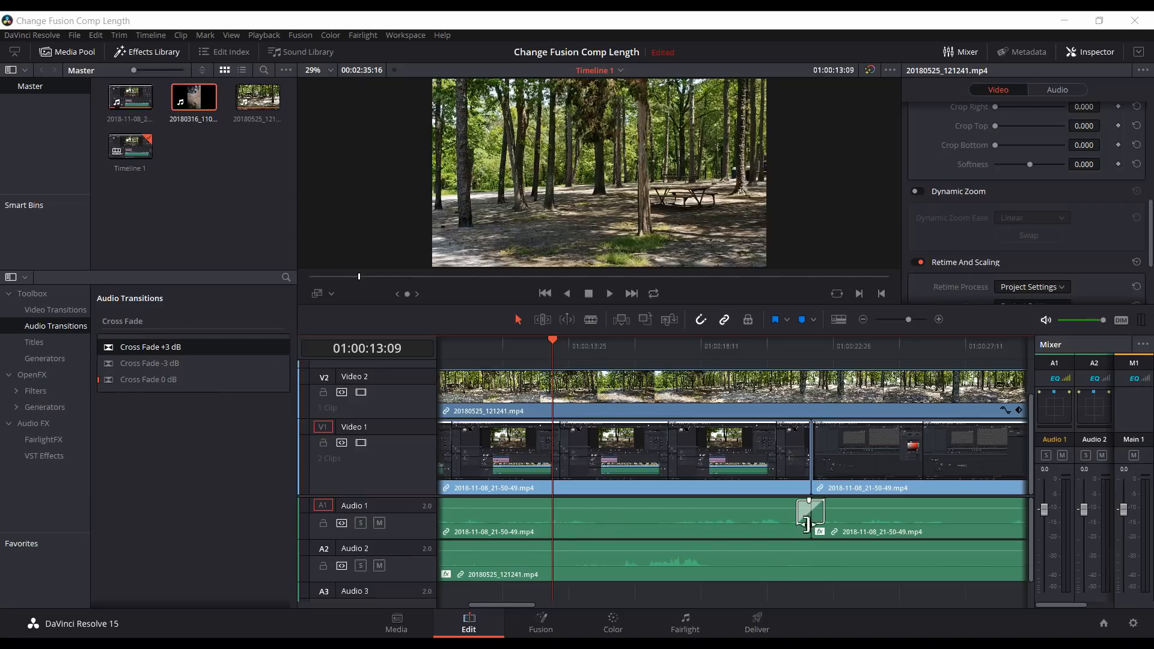
- Return to the Fairlight page and lengthen the cross fade between the two Audio 1 clips
left_click(677, 615)
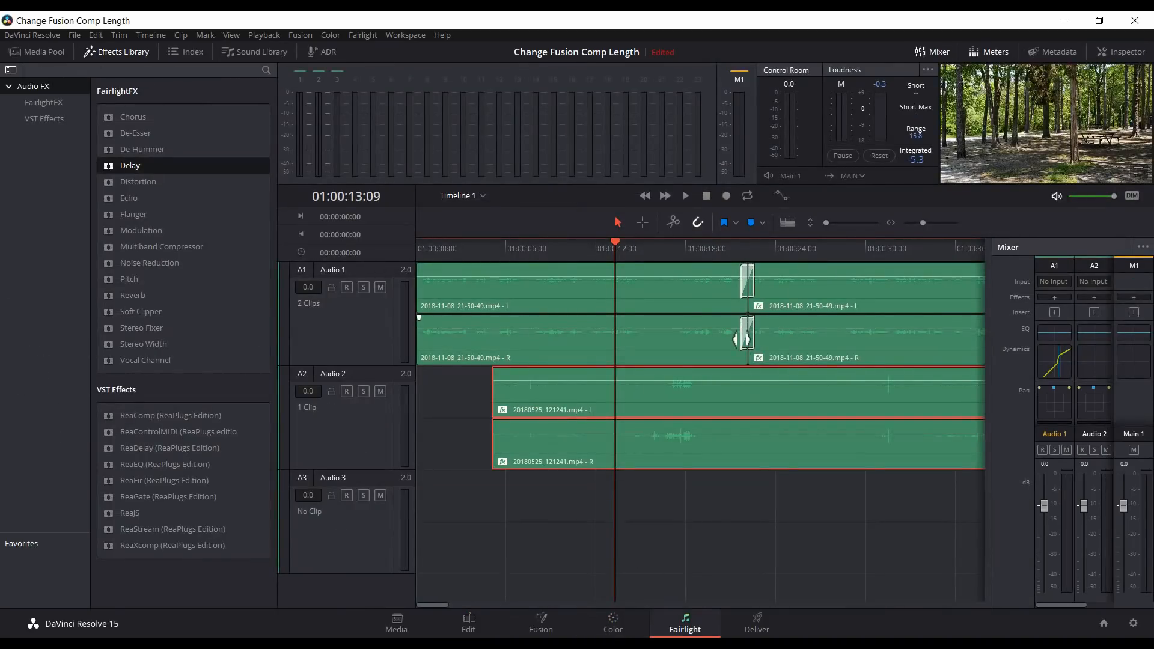
left_click(739, 338)
left_click_drag(739, 339, 772, 341)
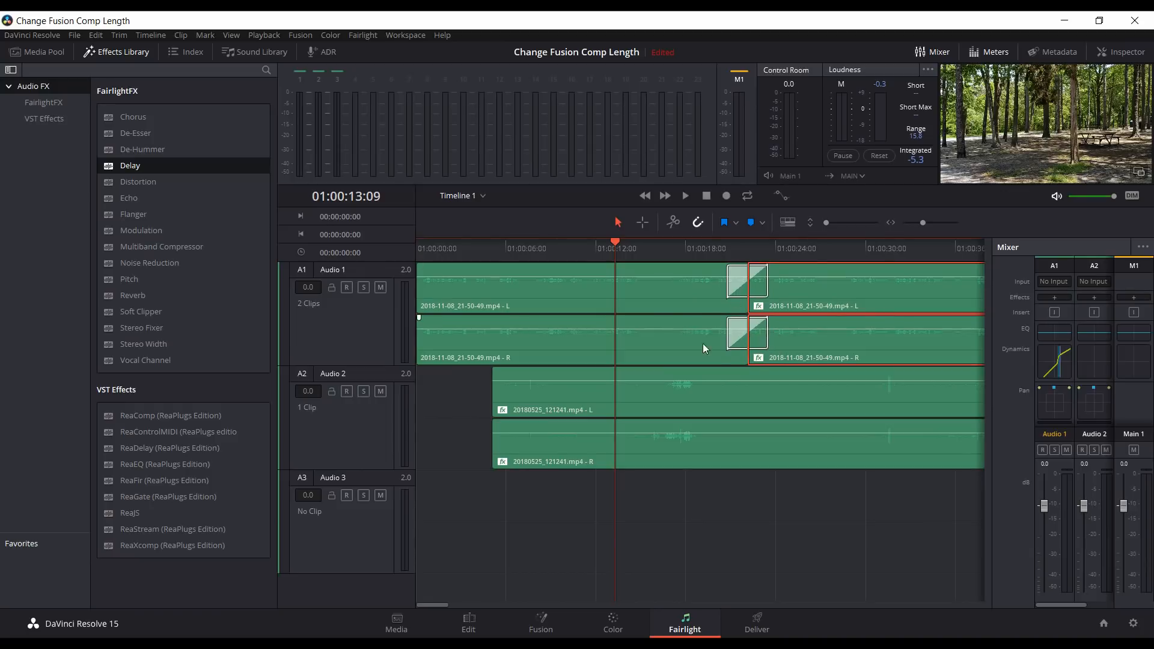